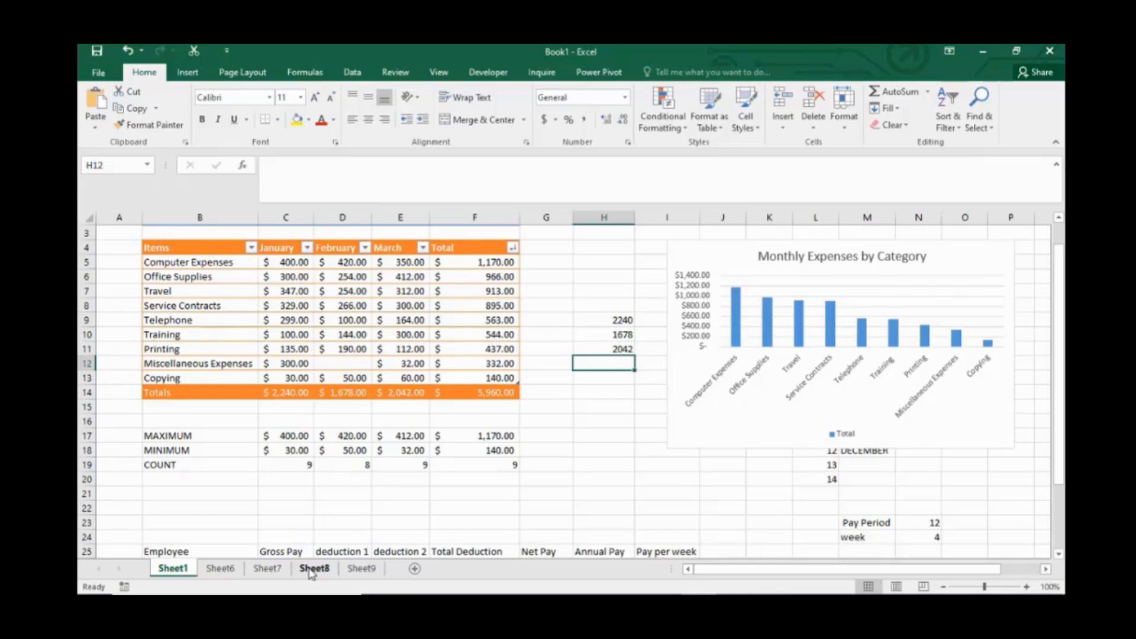
Step: Examine the employee names on Sheet8 and the empty SALES REP, DATE, ITEM and COST columns on Sheet9
left_click(312, 572)
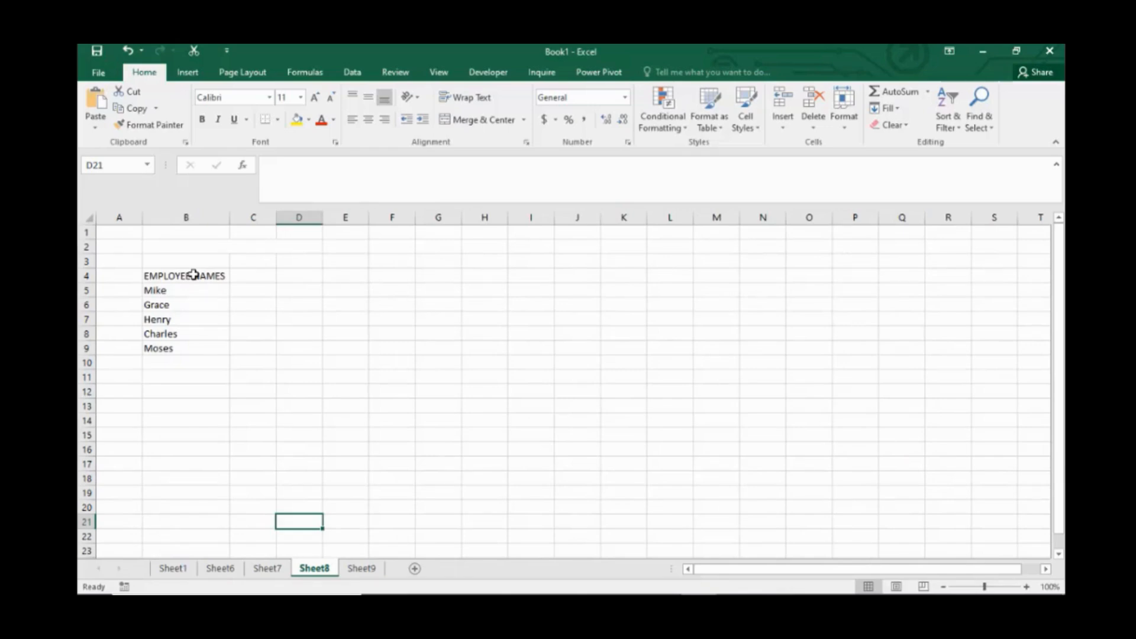
left_click(362, 569)
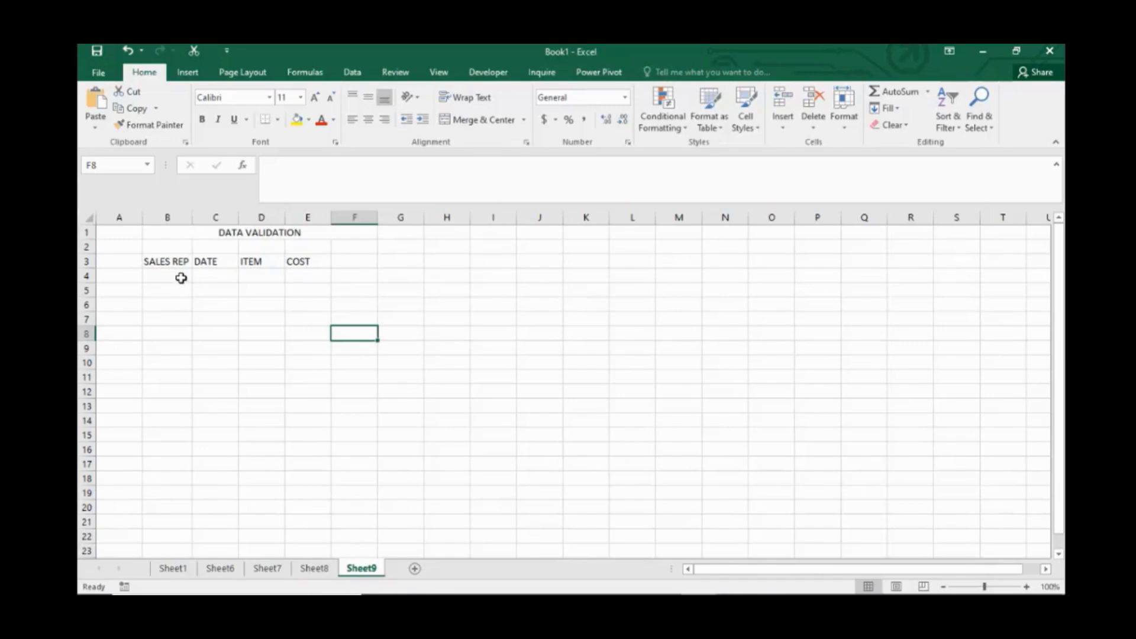
left_click(181, 279)
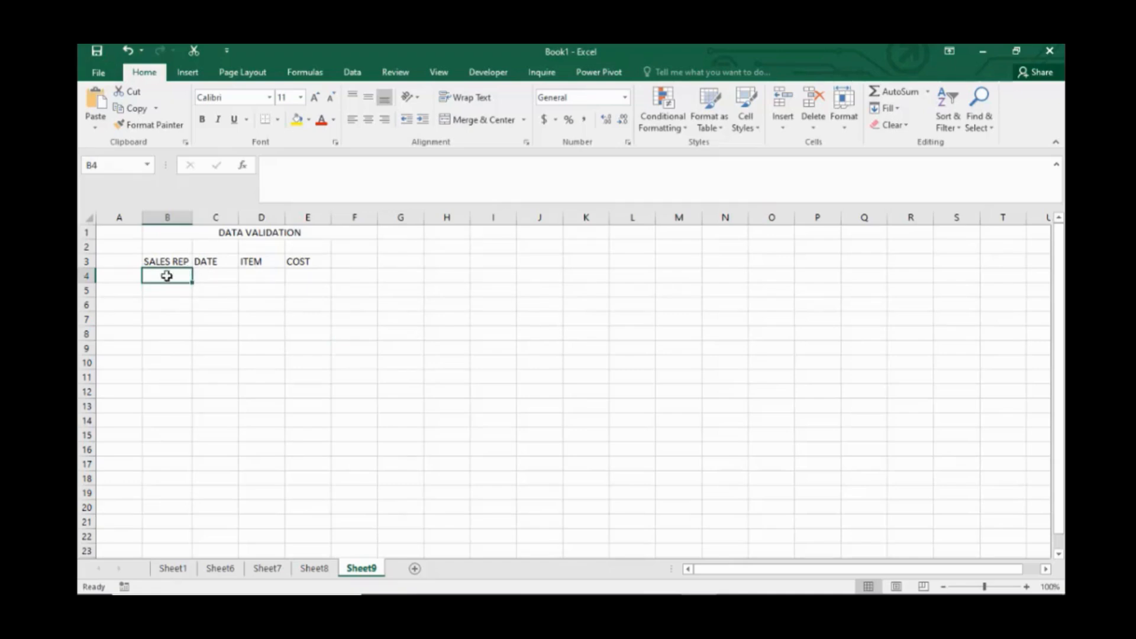
left_click(205, 274)
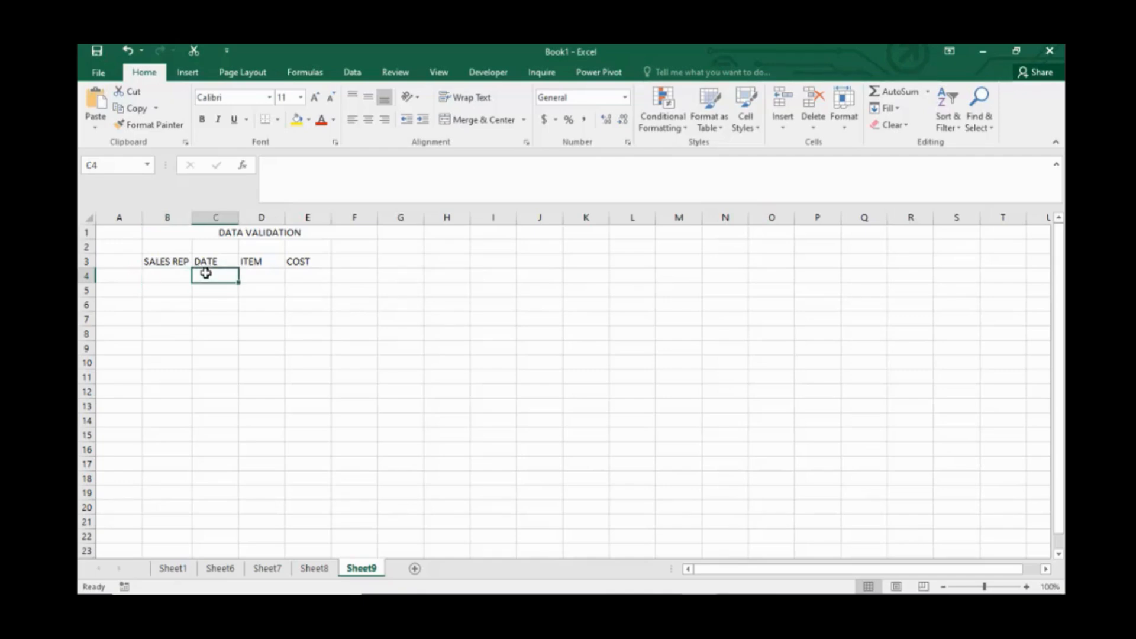
left_click(267, 276)
left_click(309, 276)
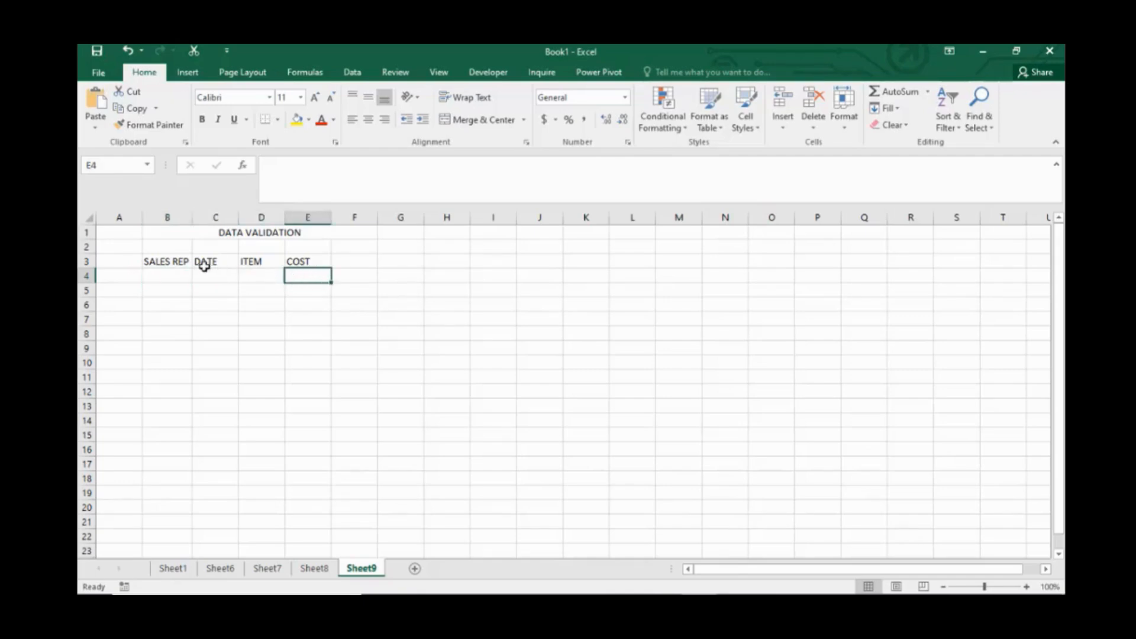
Step: Open the Data Validation settings for cell B4 under SALES REP
left_click(175, 274)
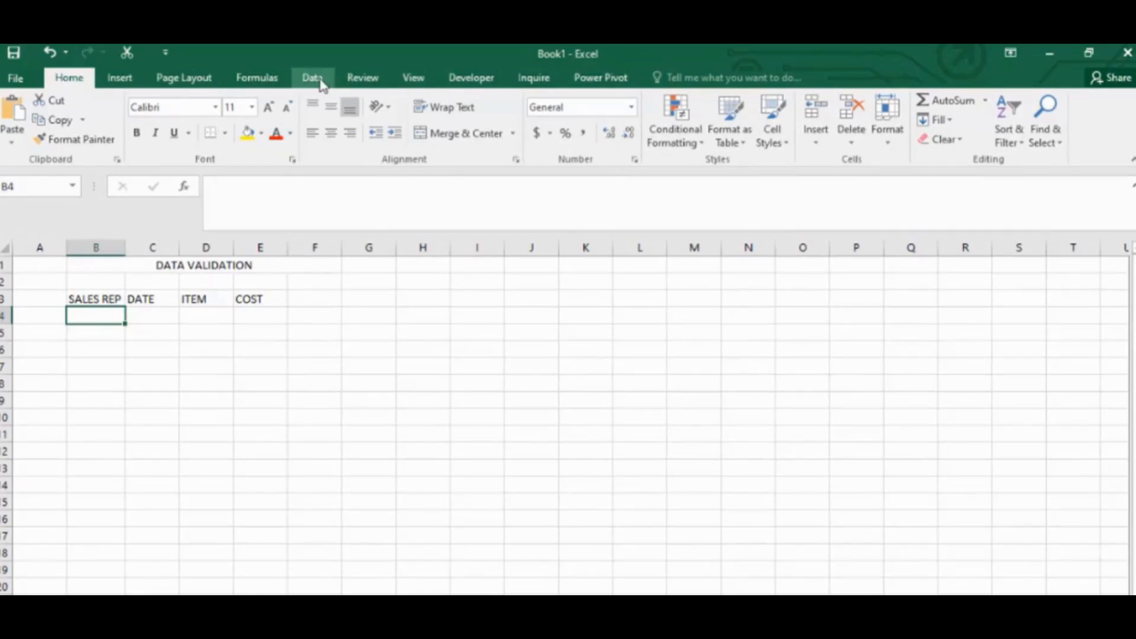
left_click(322, 84)
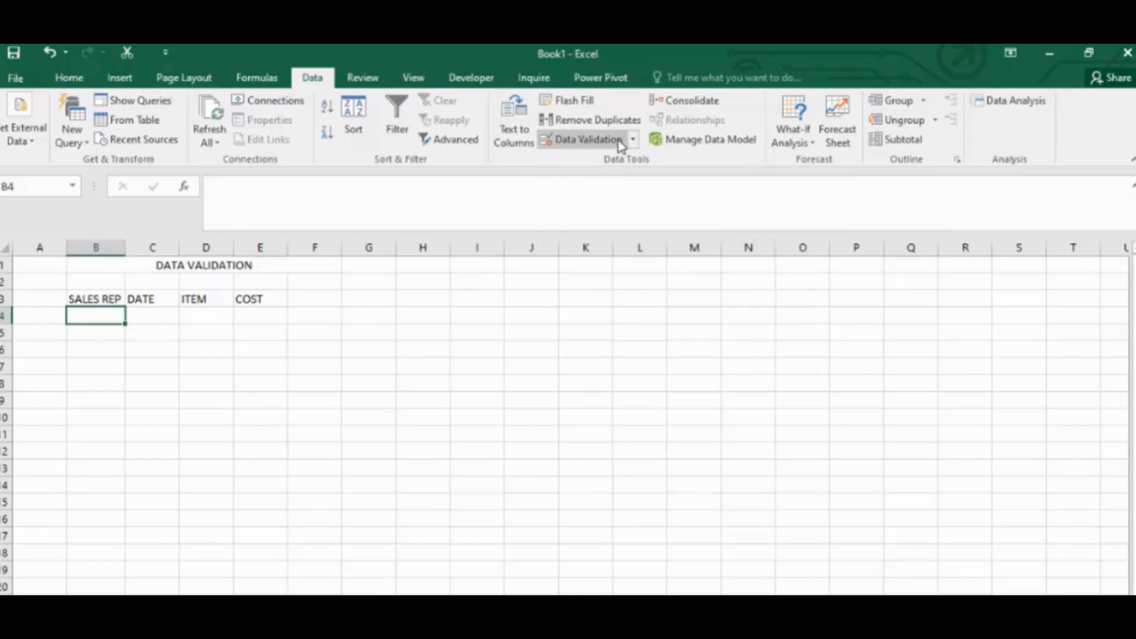
left_click(634, 142)
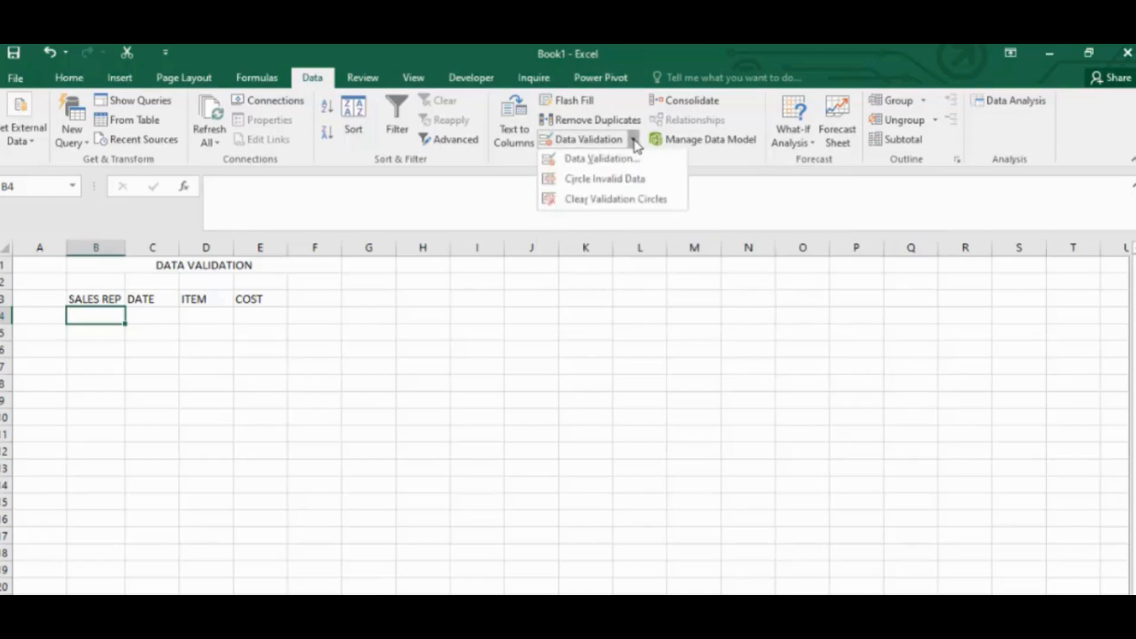
left_click(612, 162)
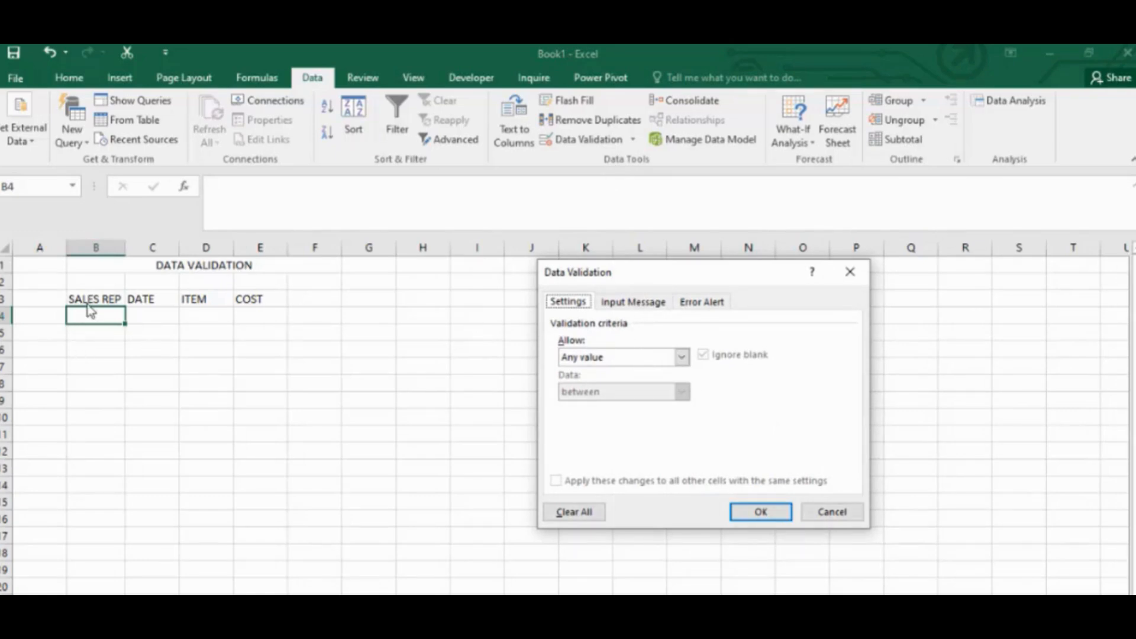
left_click(613, 357)
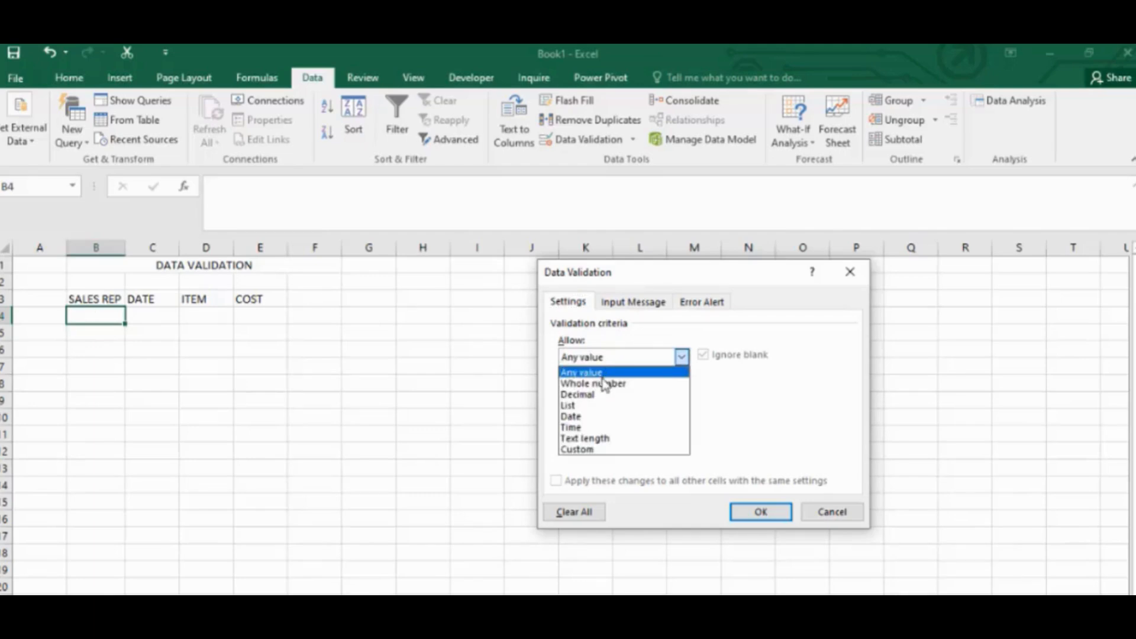
left_click(598, 451)
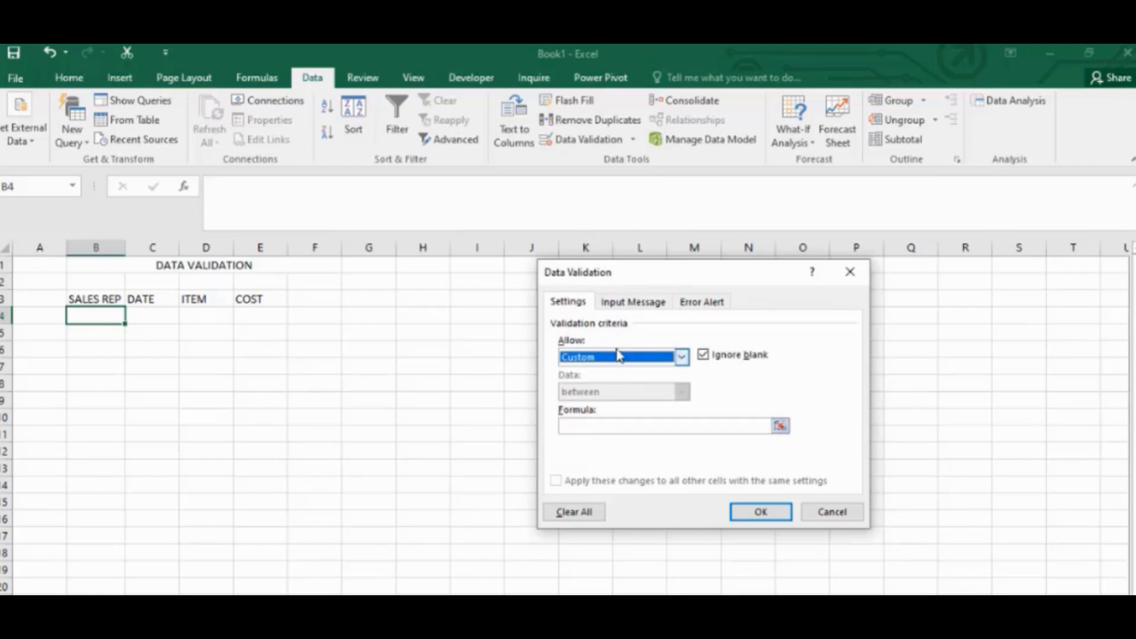
left_click(610, 424)
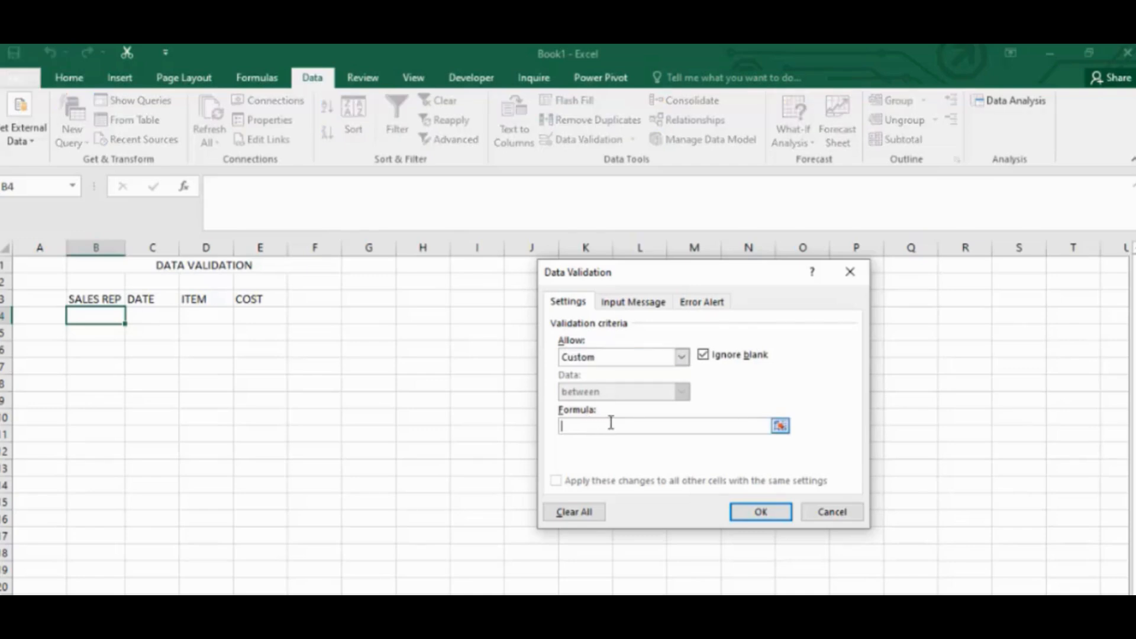
Step: Set the validation criteria for B4 to allow List entries
left_click(681, 359)
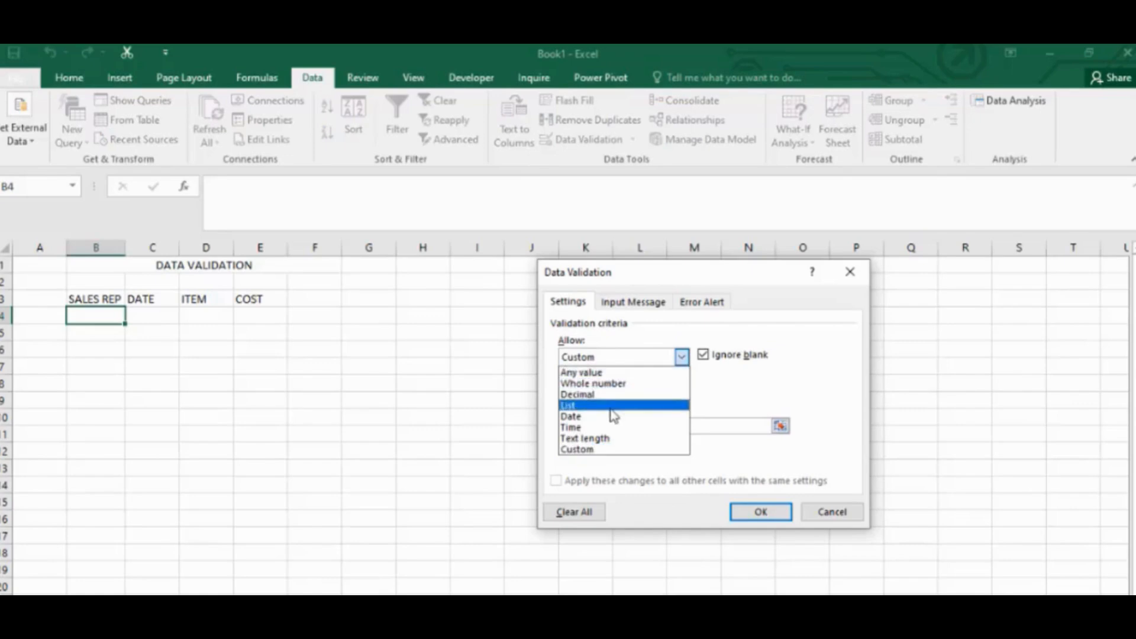
left_click(627, 406)
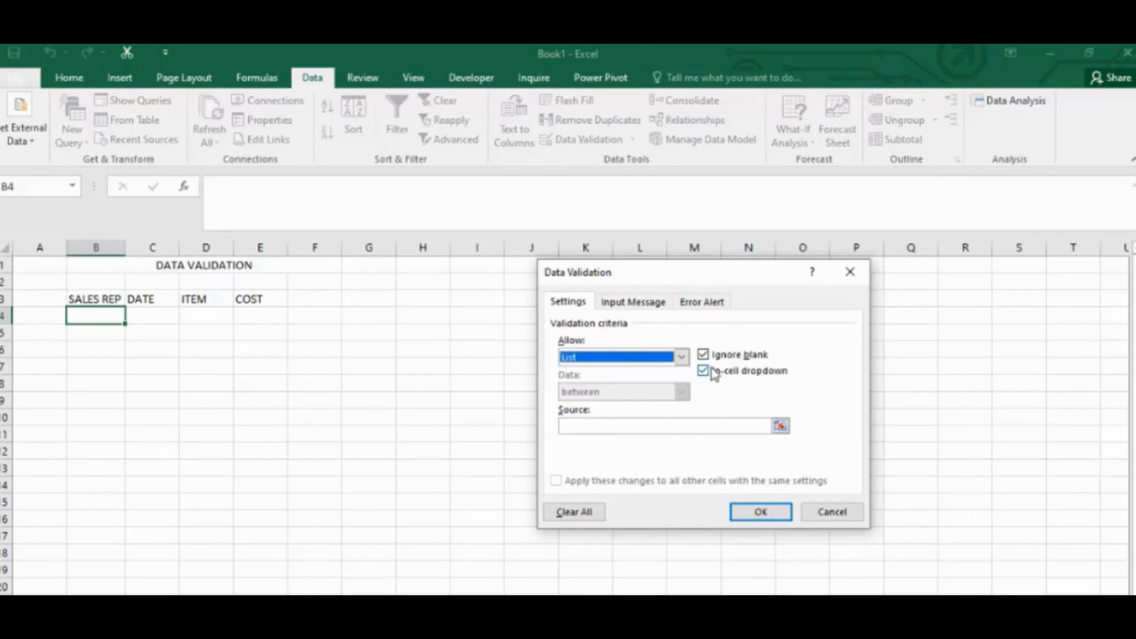
left_click(645, 424)
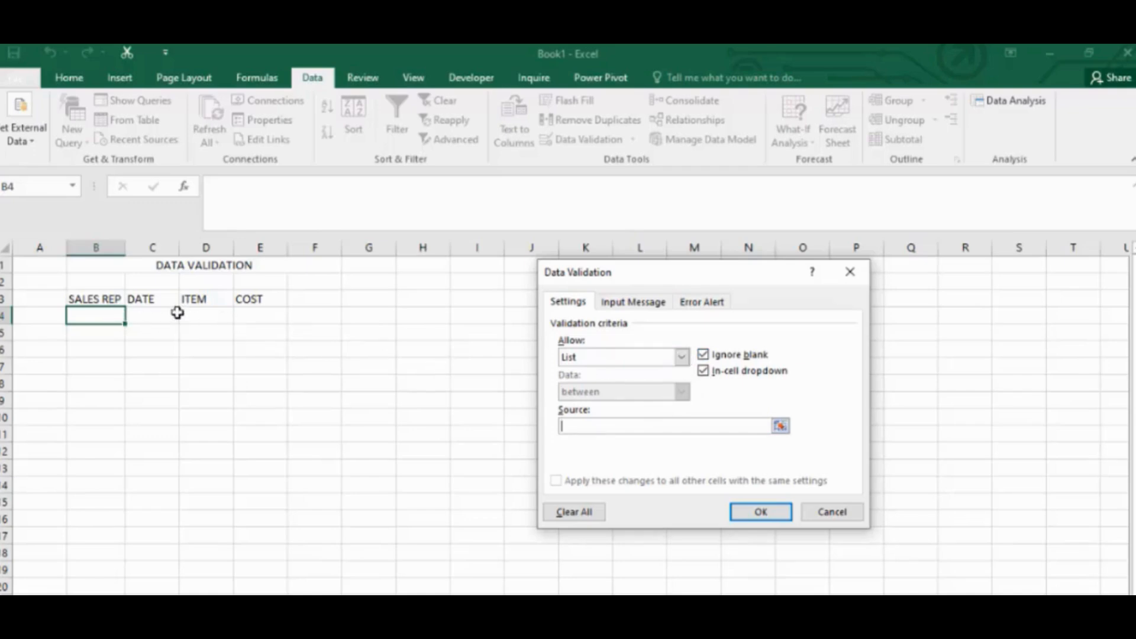
left_click(682, 358)
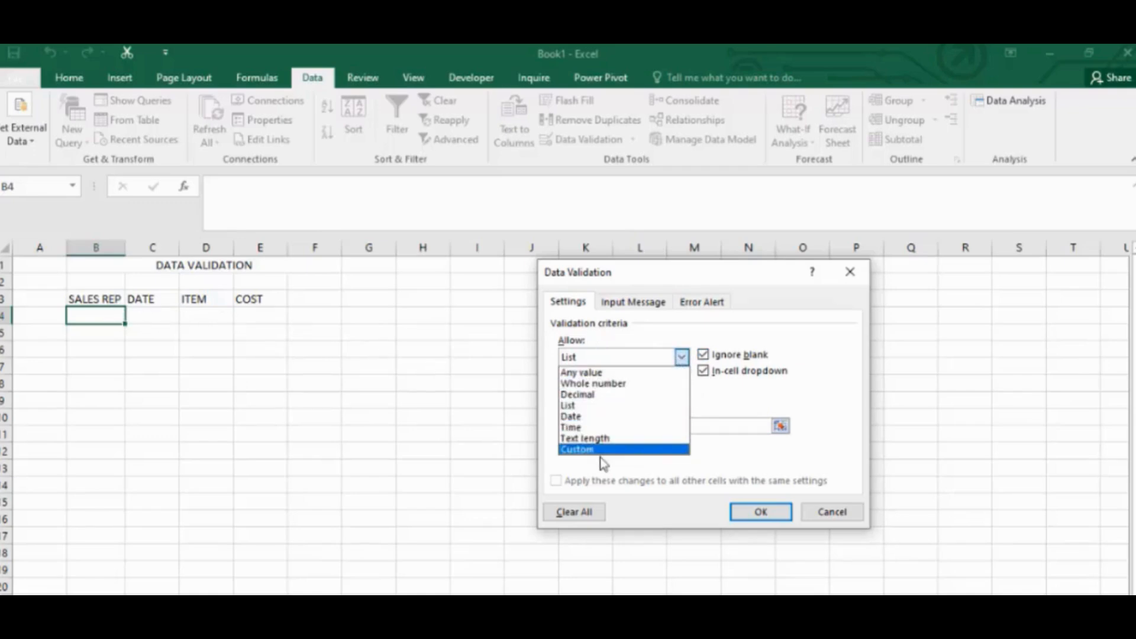
left_click(611, 404)
left_click(610, 426)
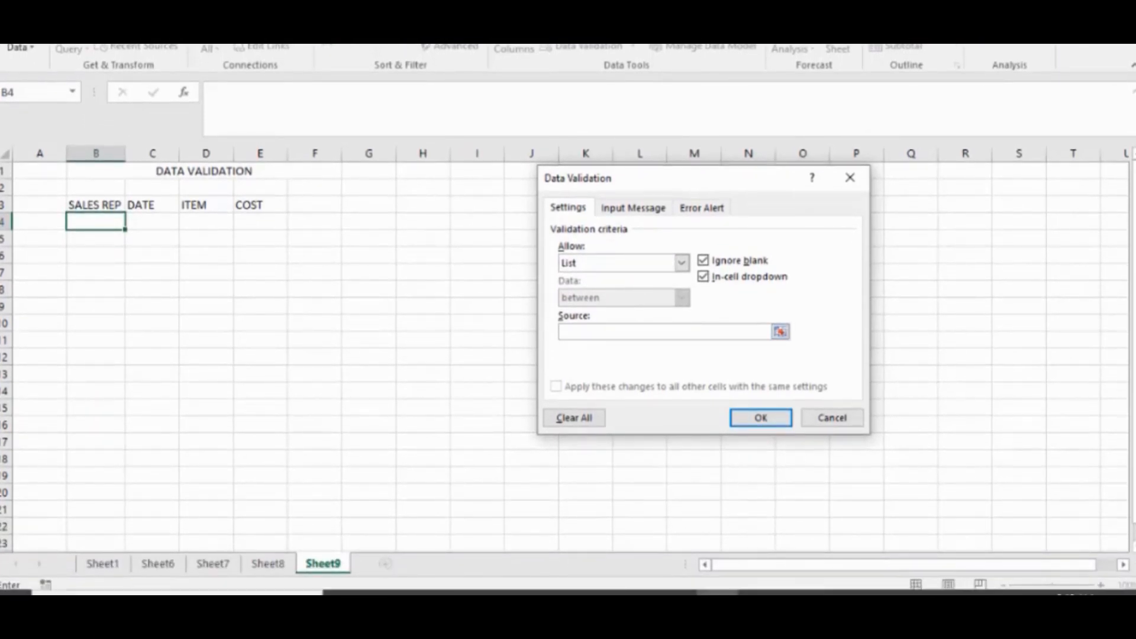
Step: Use Sheet8 cells B5:B19 as the list source and apply the validation rule
left_click(268, 564)
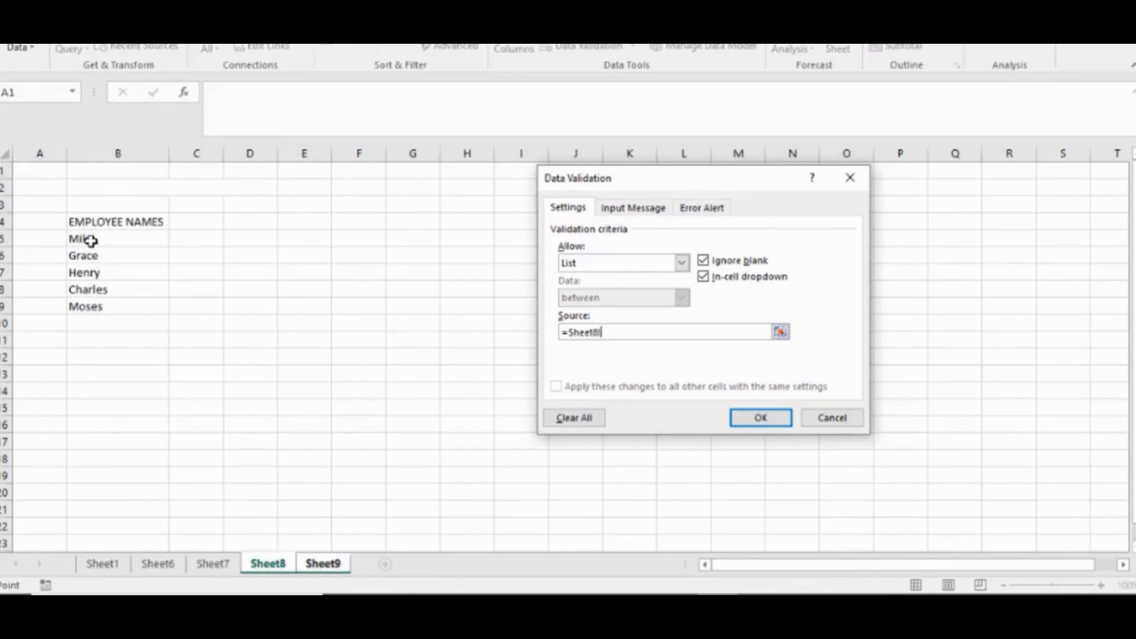
left_click_drag(90, 240, 129, 473)
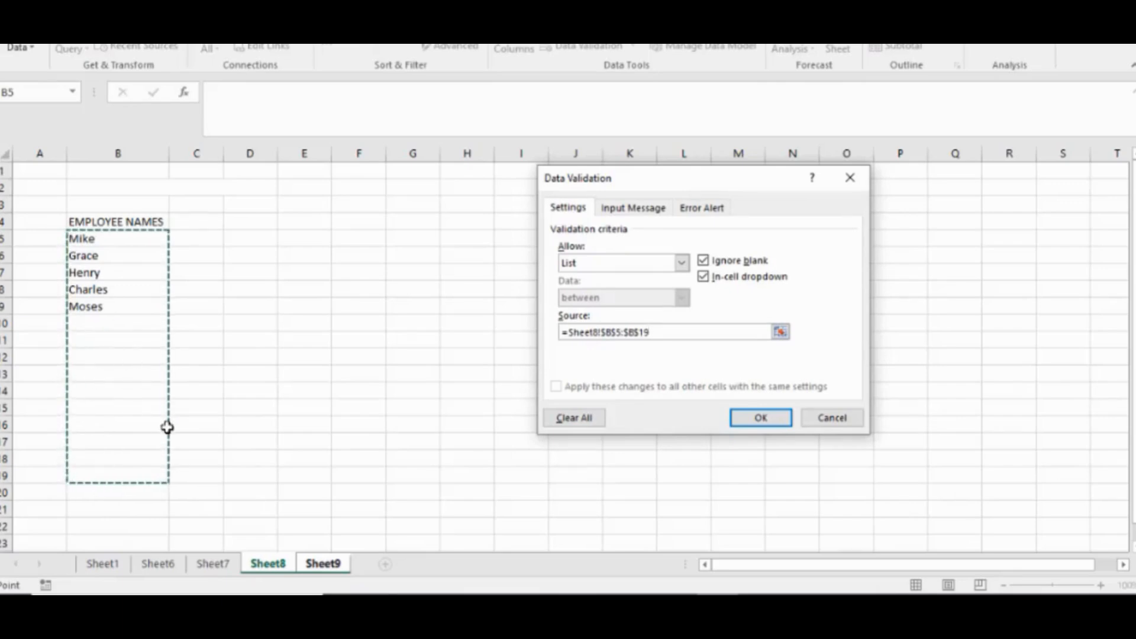
left_click(747, 425)
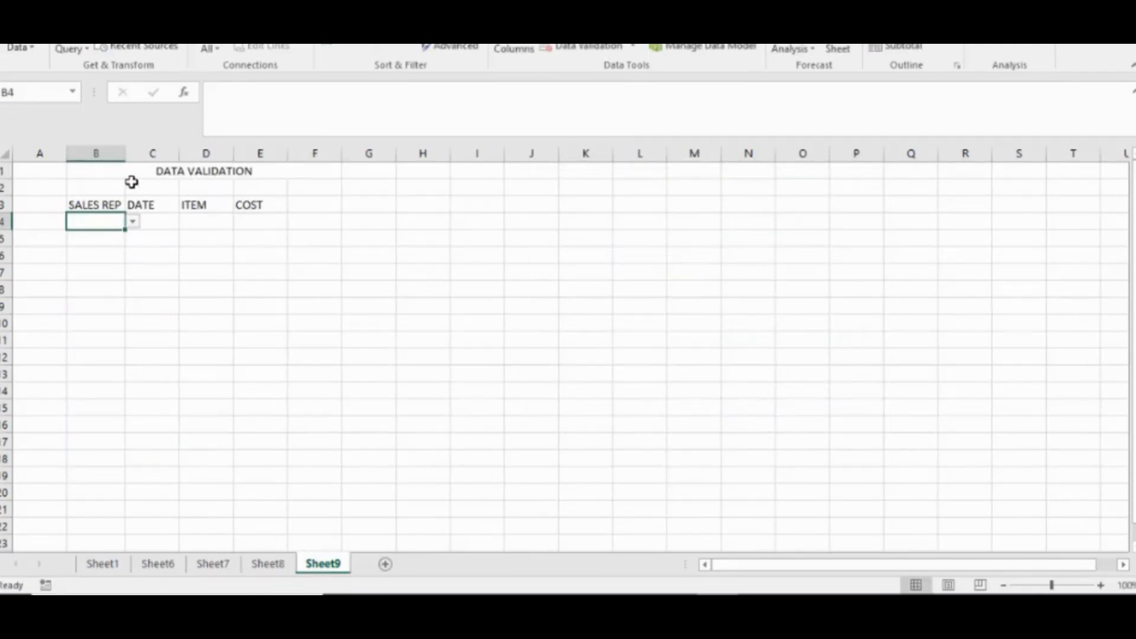
Step: Autofit the SALES REP column and widen the DATE column beyond its header text
double_click(126, 154)
double_click(178, 154)
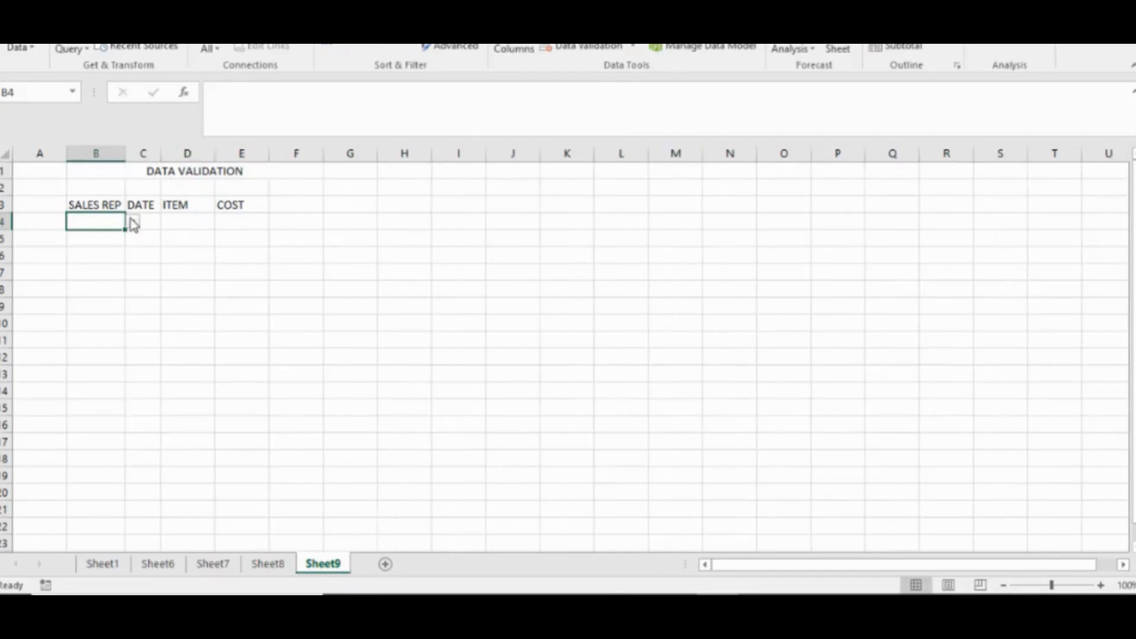
left_click_drag(161, 153, 201, 154)
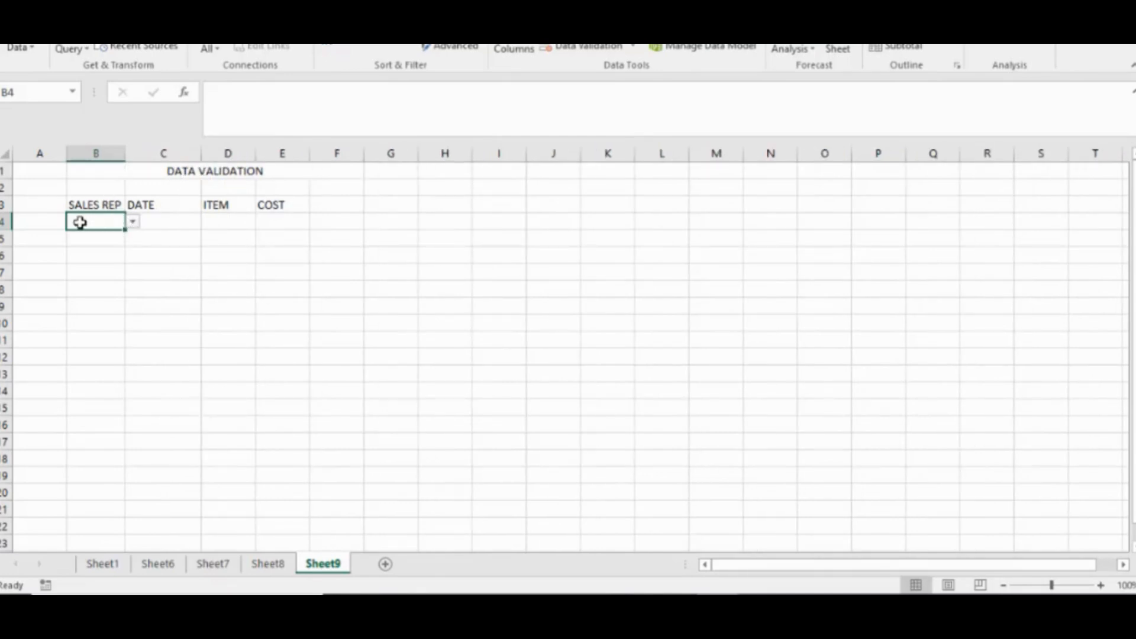
Step: Try to enter a name that is not in the employee list in B4, and cancel the entry
type("mosha")
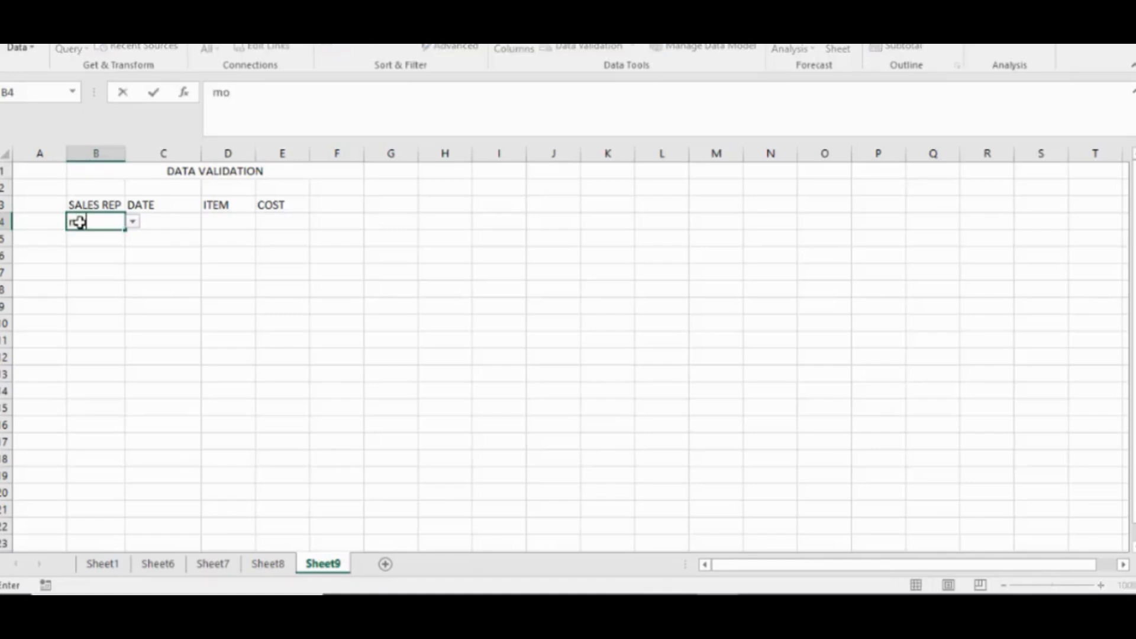
key("BackSpace")
key("BackSpace")
key("BackSpace")
key("BackSpace")
type("mary")
key("Return")
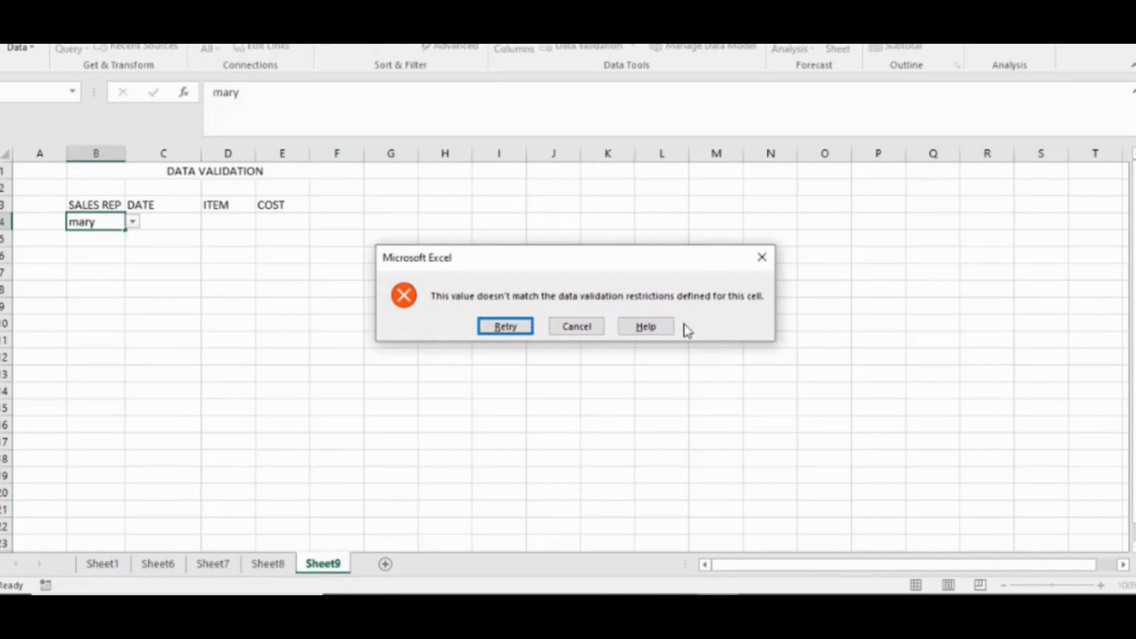
left_click(587, 329)
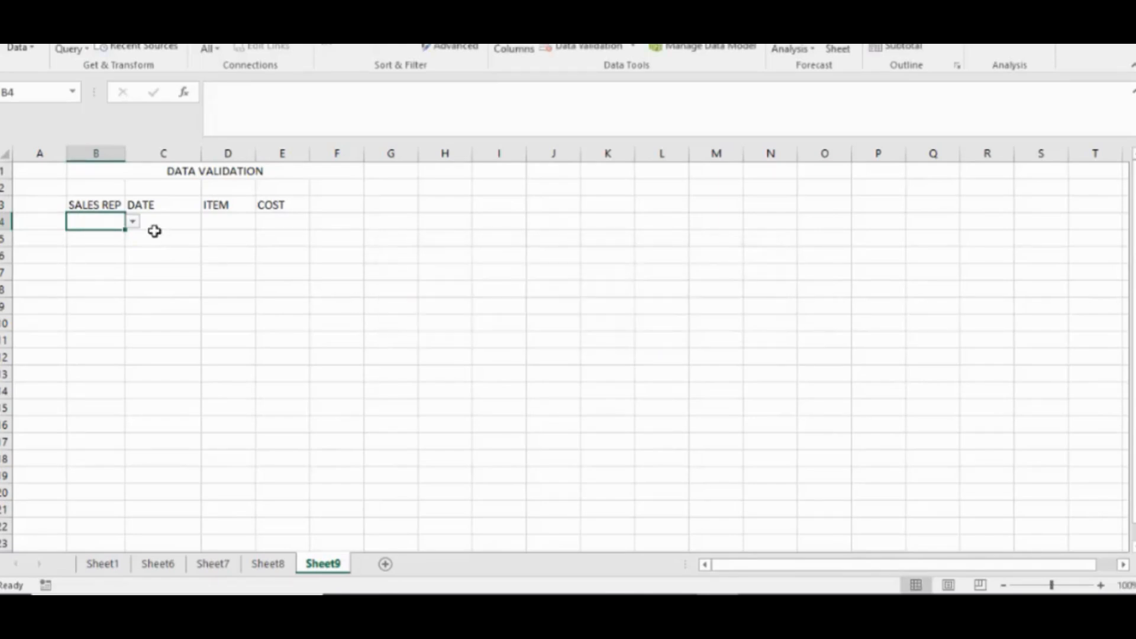
Step: Pick the third employee from the dropdown list in B4
left_click(133, 222)
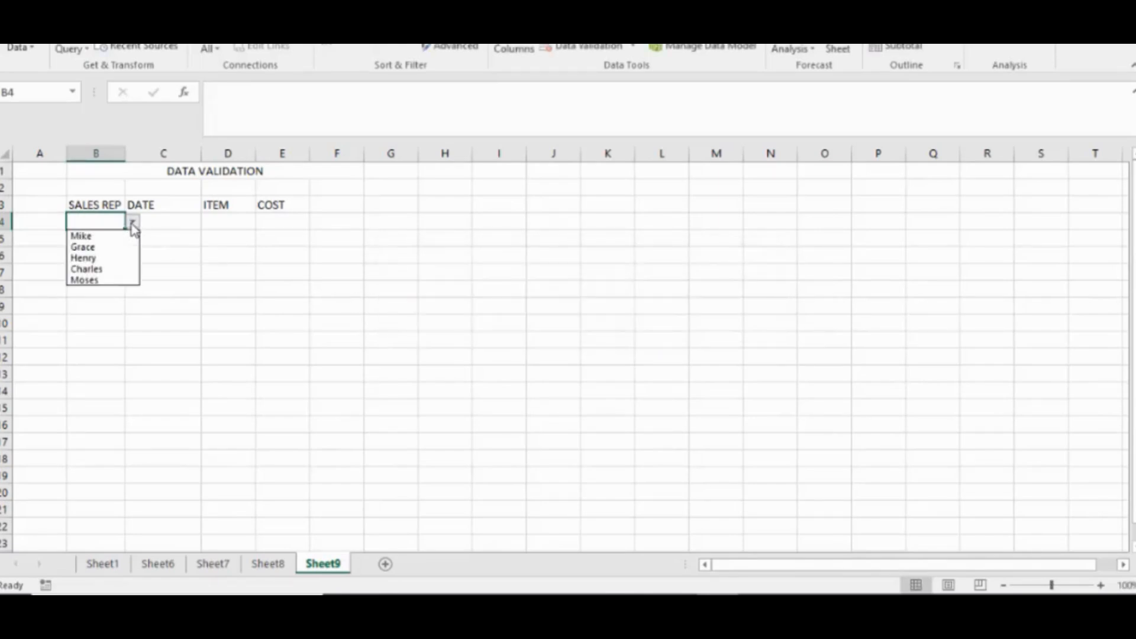
left_click(93, 259)
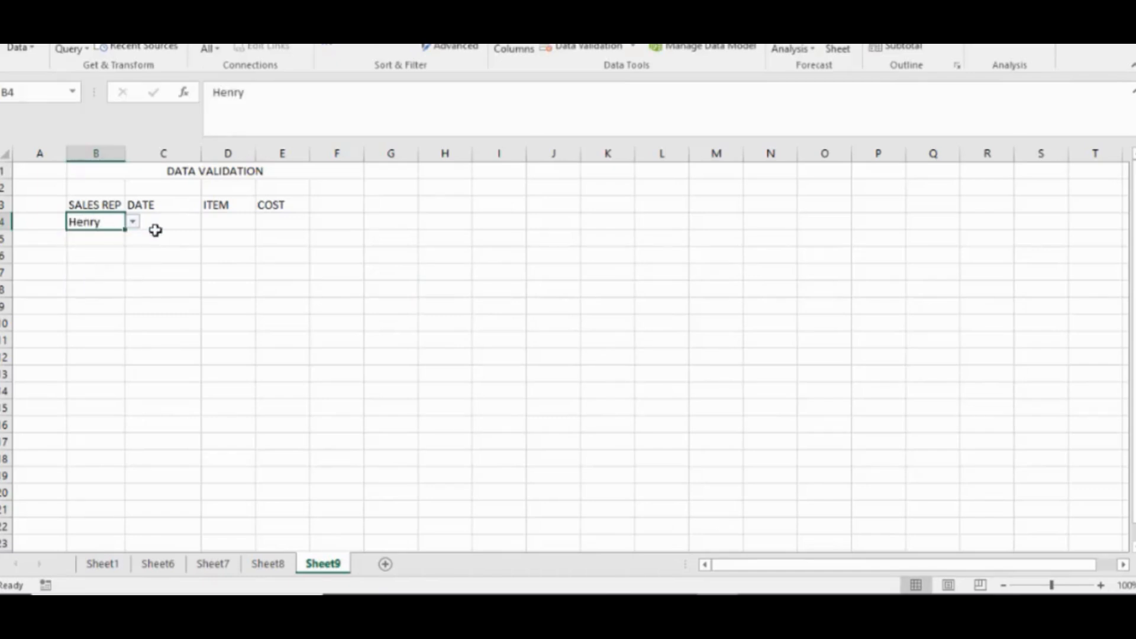
left_click(94, 242)
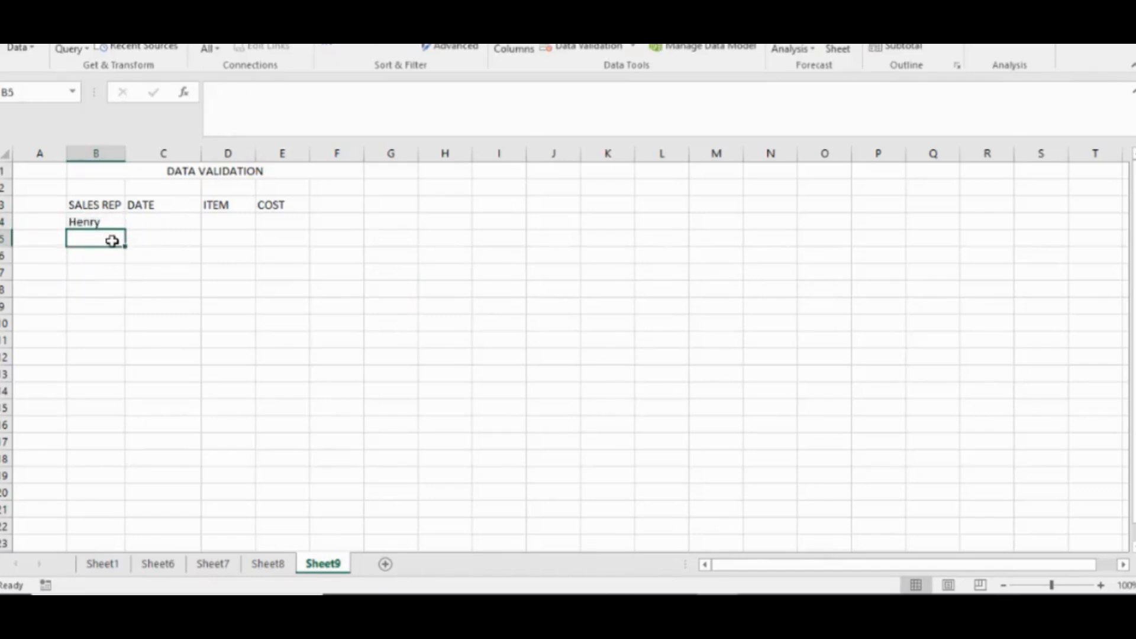
mouse_move(111, 234)
left_mouse_down()
mouse_move(117, 220)
mouse_move(127, 402)
mouse_move(130, 201)
mouse_move(125, 221)
left_mouse_up()
Step: Clear the entry in B4 and copy its dropdown validation down through B22
left_click(117, 219)
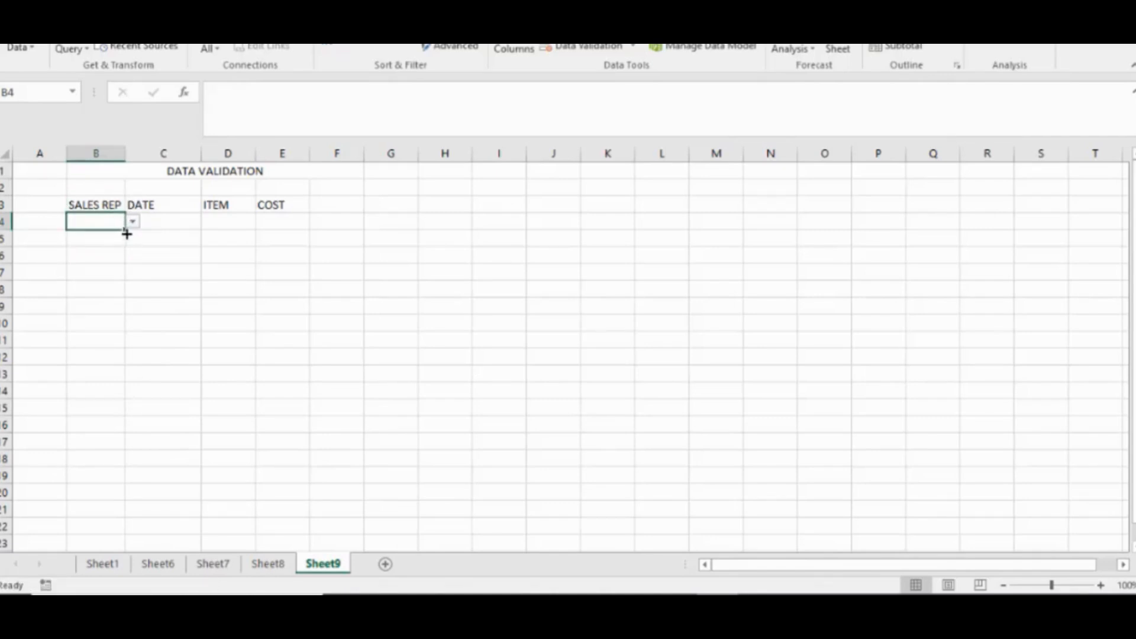
left_click_drag(126, 231, 112, 535)
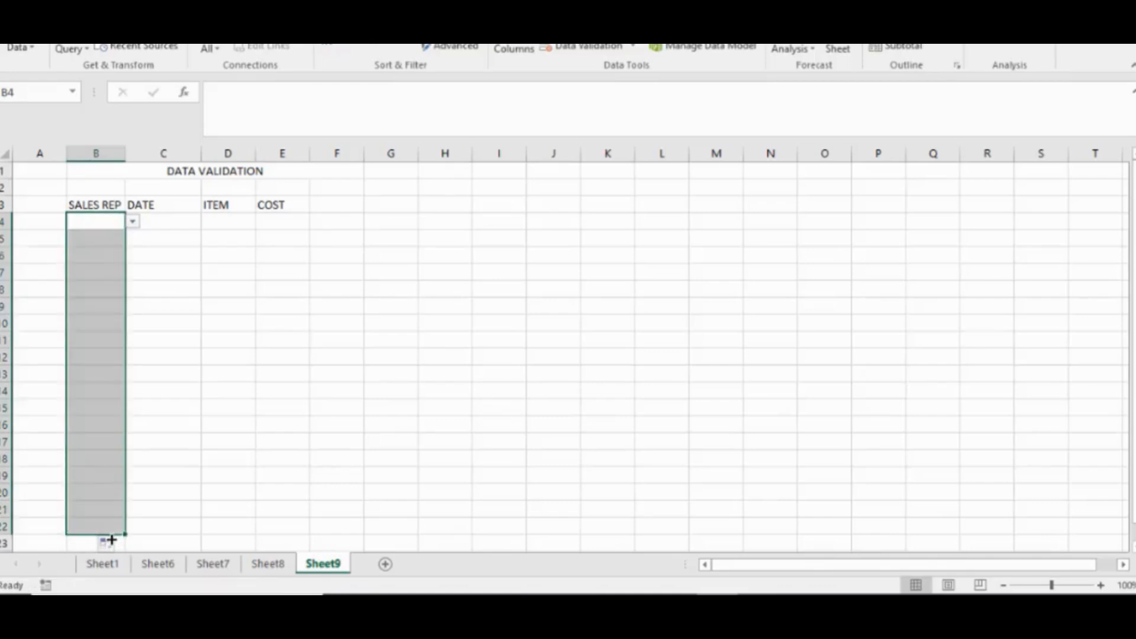
Step: Choose the fourth listed employee for B5 and the second listed employee for B4 from their dropdowns
left_click(116, 240)
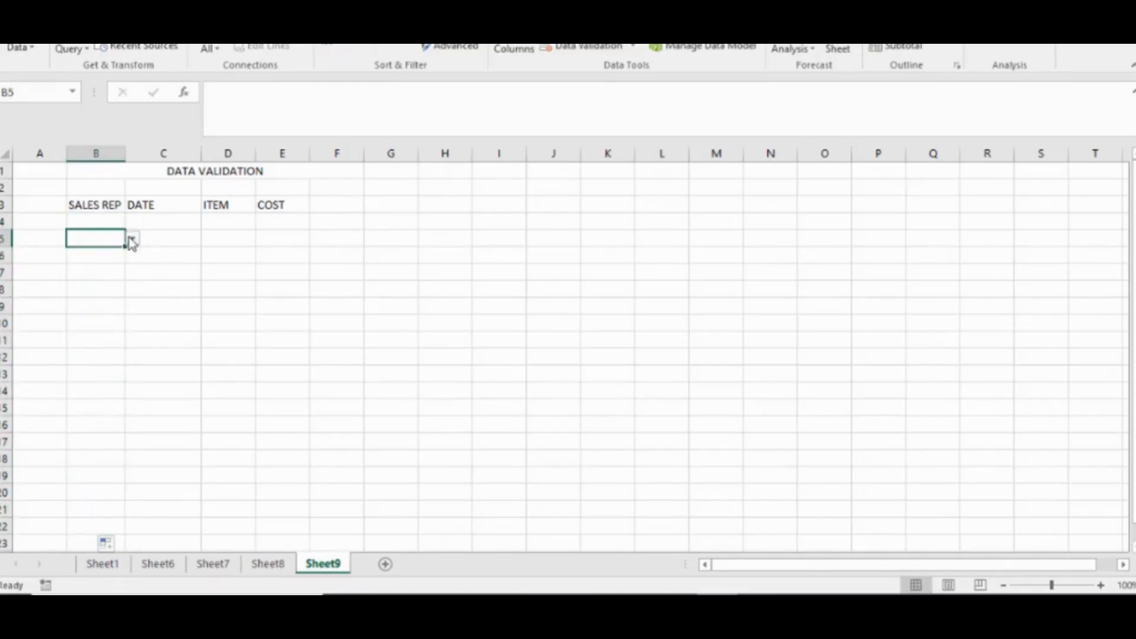
left_click(133, 243)
left_click(109, 283)
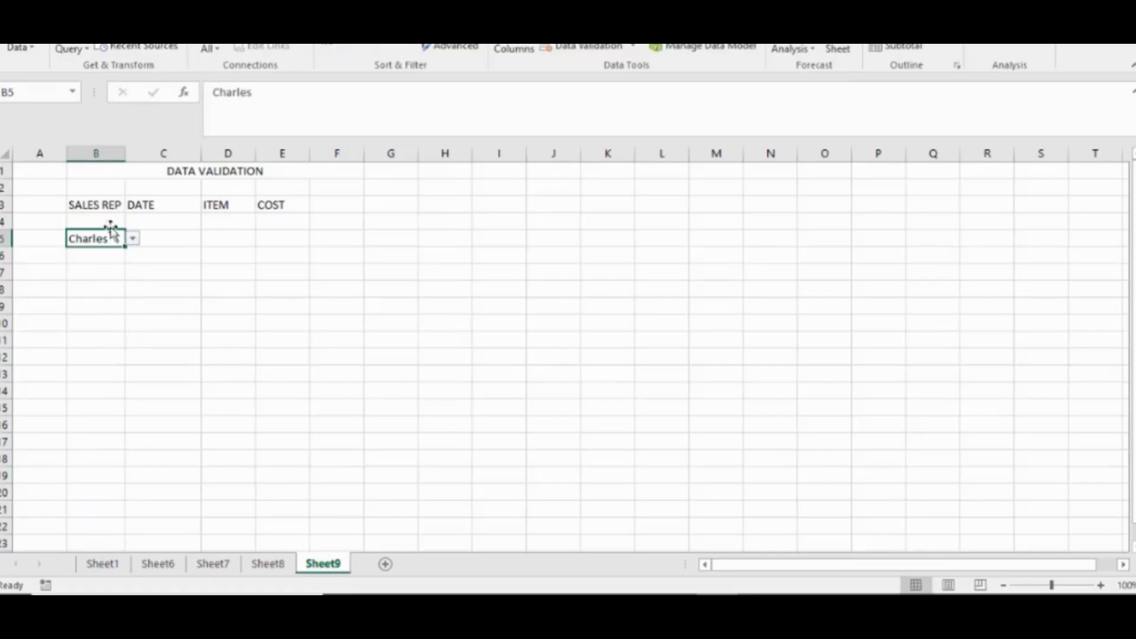
left_click(110, 223)
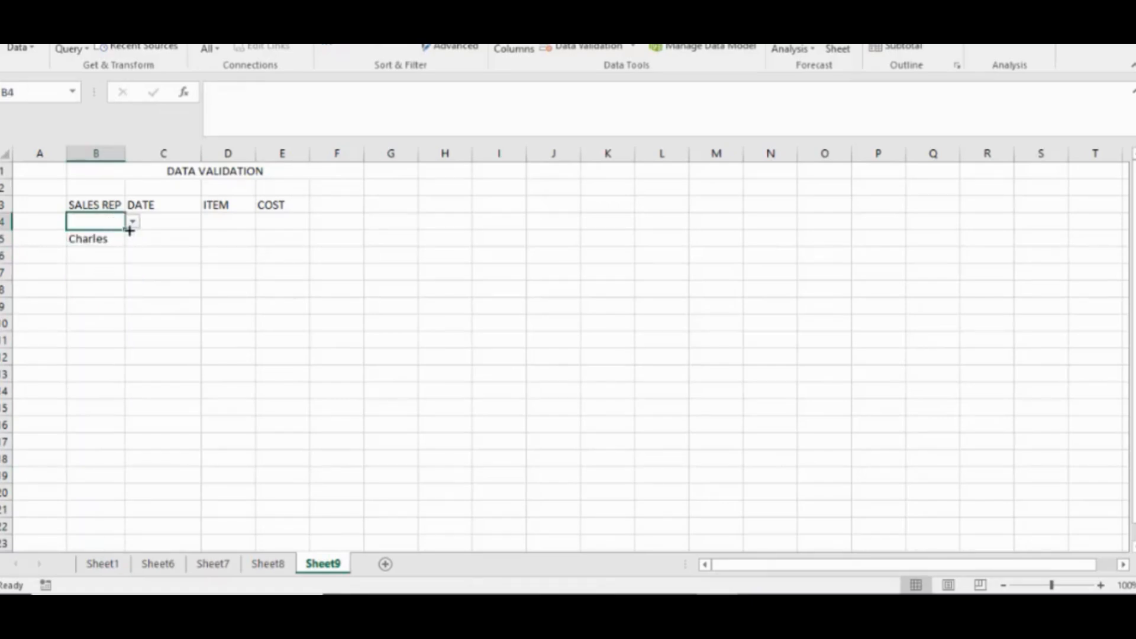
left_click(133, 222)
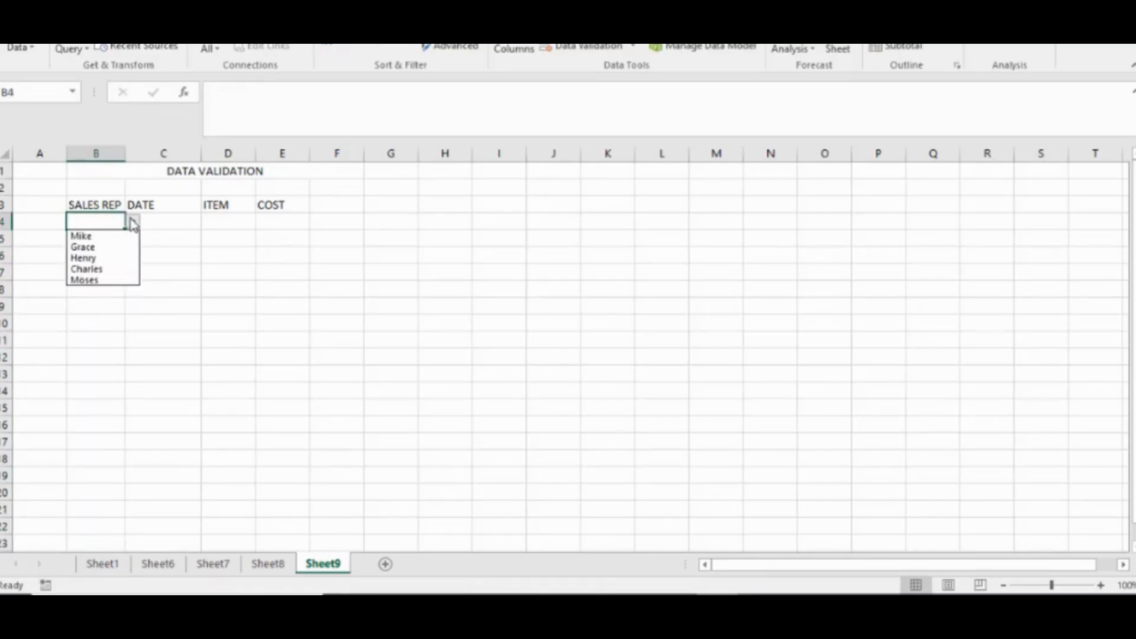
left_click(95, 247)
left_click(98, 254)
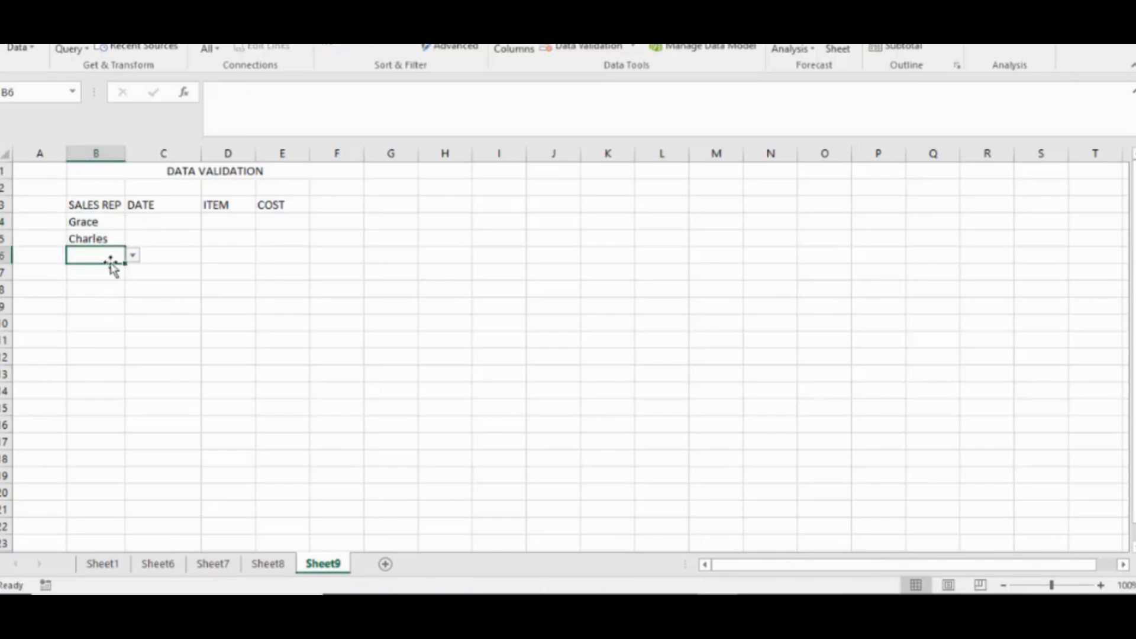
Step: Choose the fifth listed employee for B6 and the second listed employee for B7 from their dropdowns
left_click(134, 256)
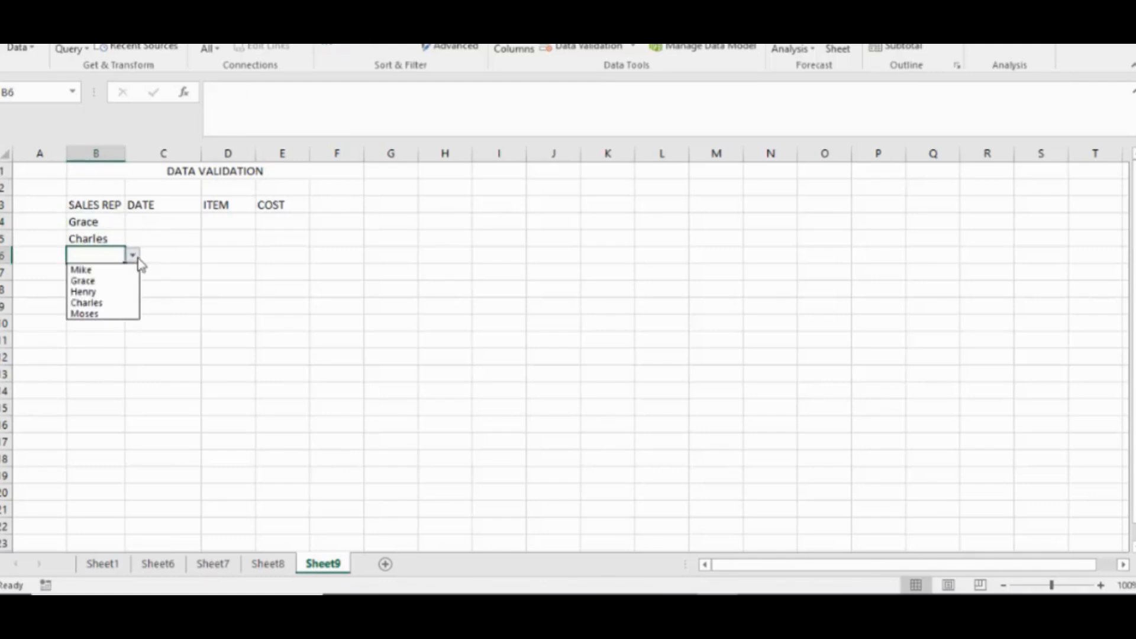
left_click(107, 315)
left_click(105, 292)
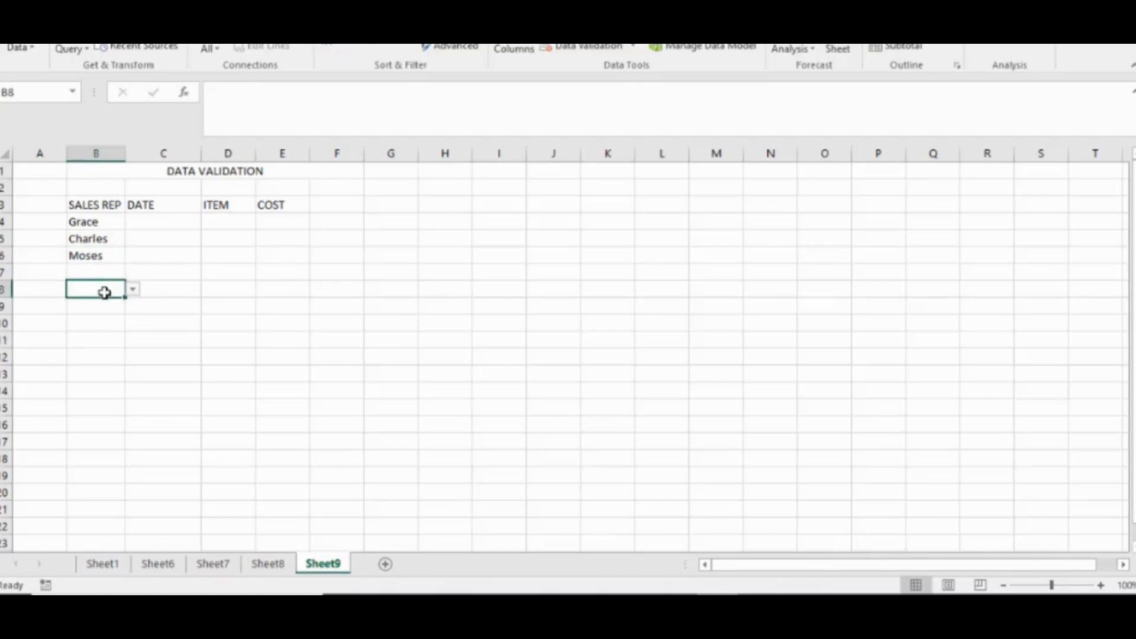
left_click(116, 273)
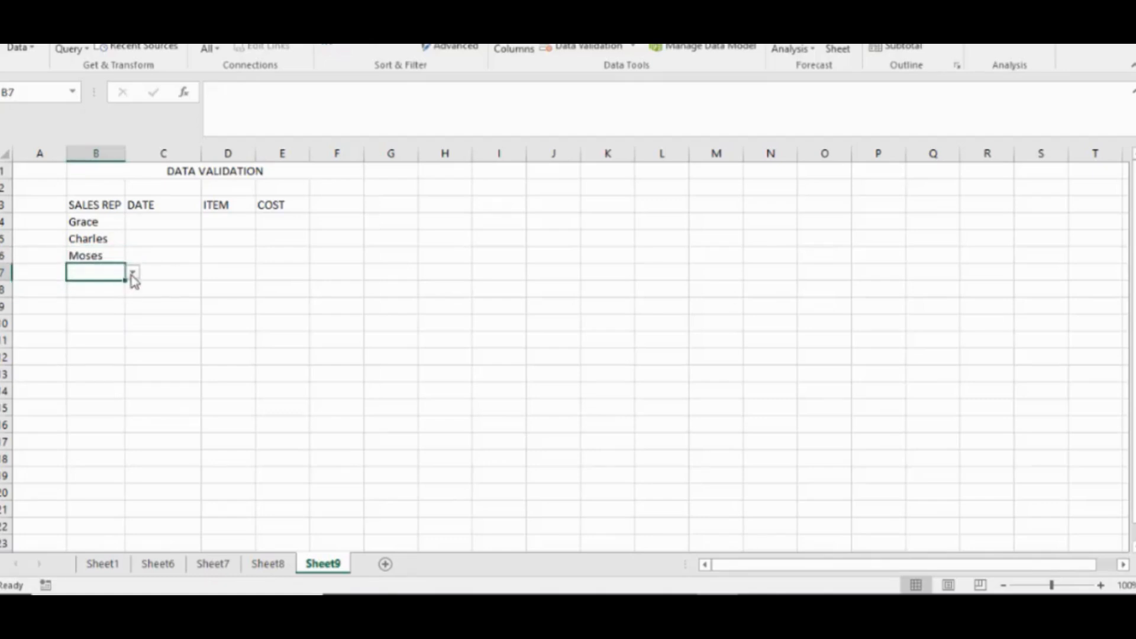
left_click(132, 272)
left_click(97, 298)
left_click(100, 294)
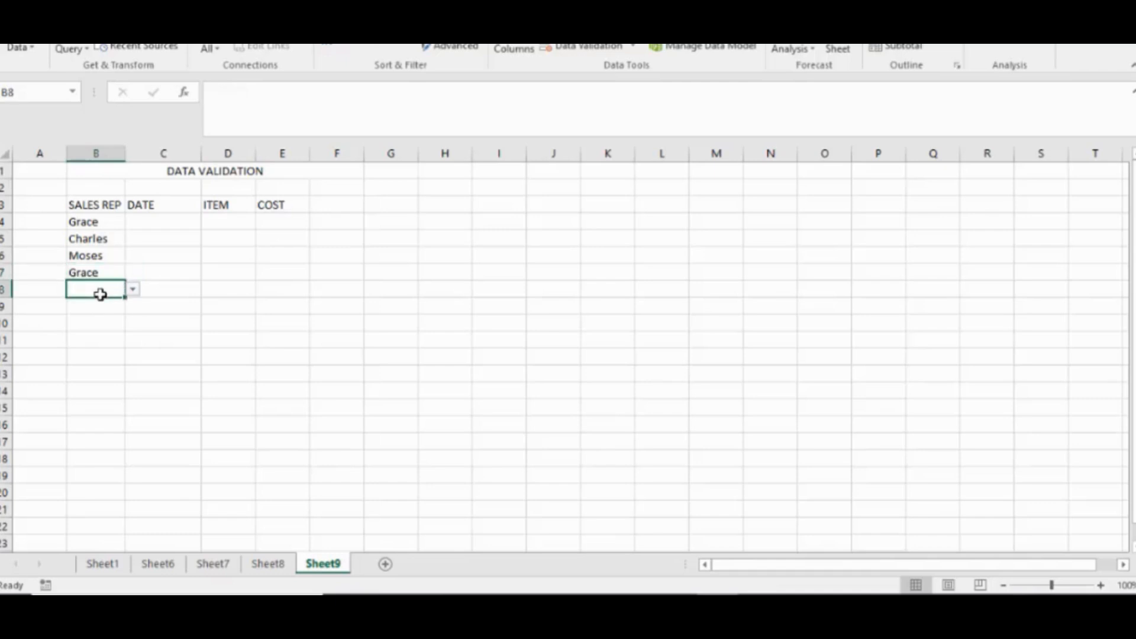
left_click(132, 290)
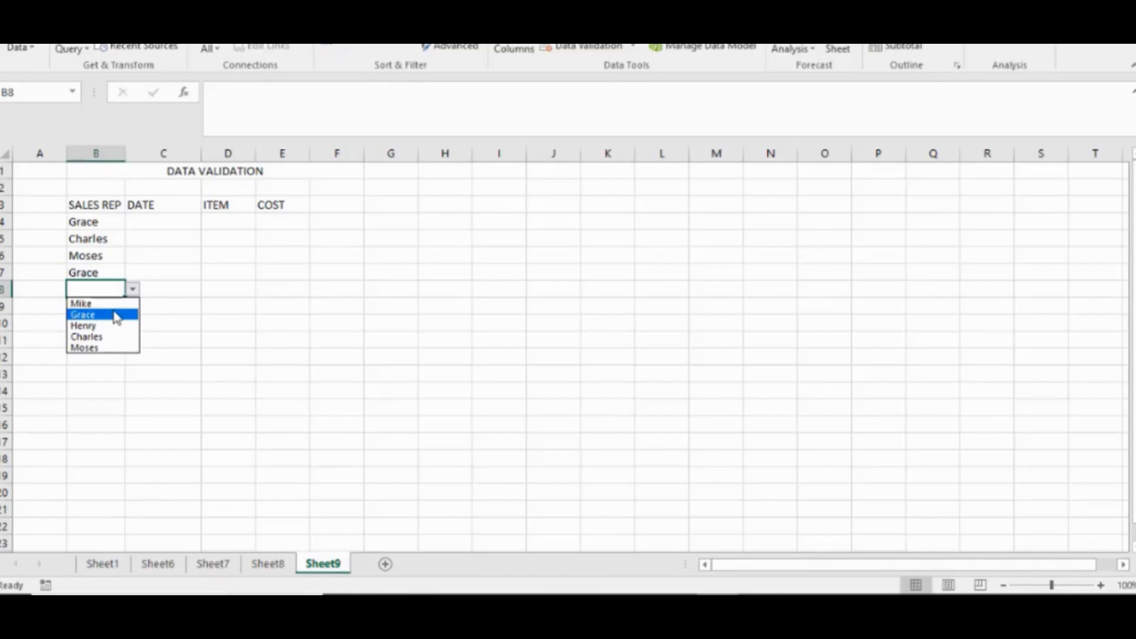
left_click(125, 393)
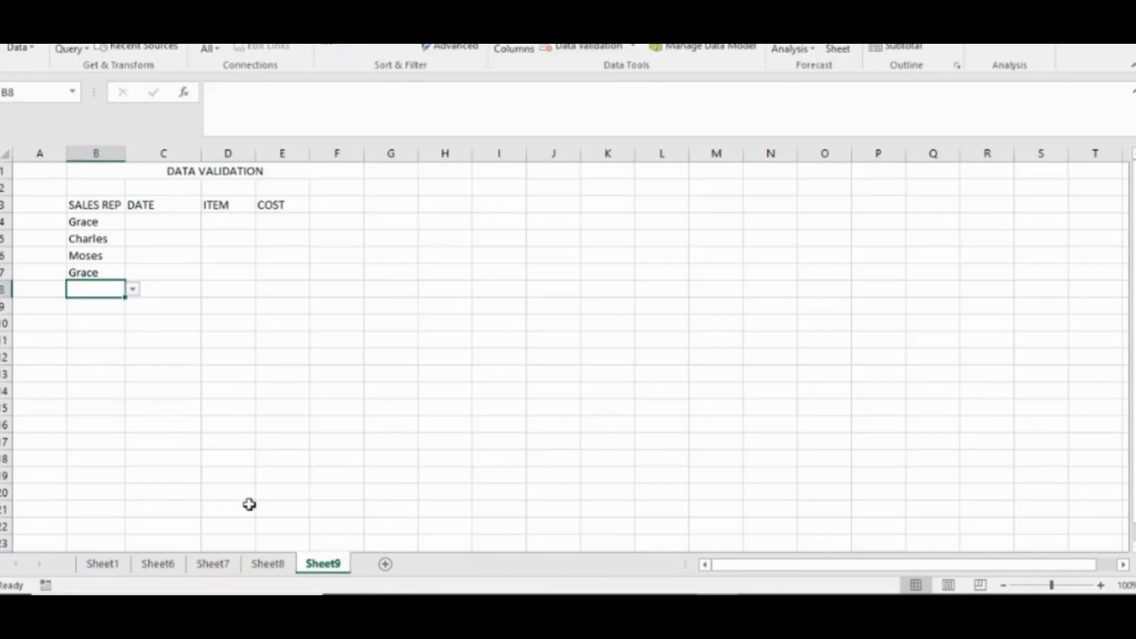
Step: Enter a sixth employee's first name in B10 on Sheet8, directly below the existing employee list
left_click(267, 563)
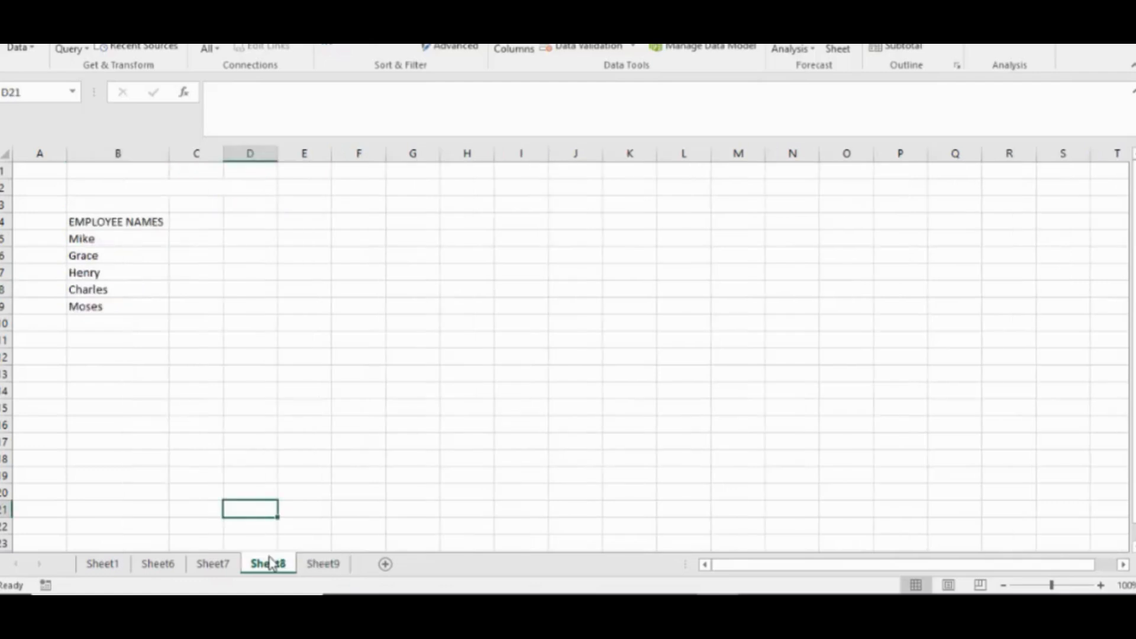
left_click(108, 320)
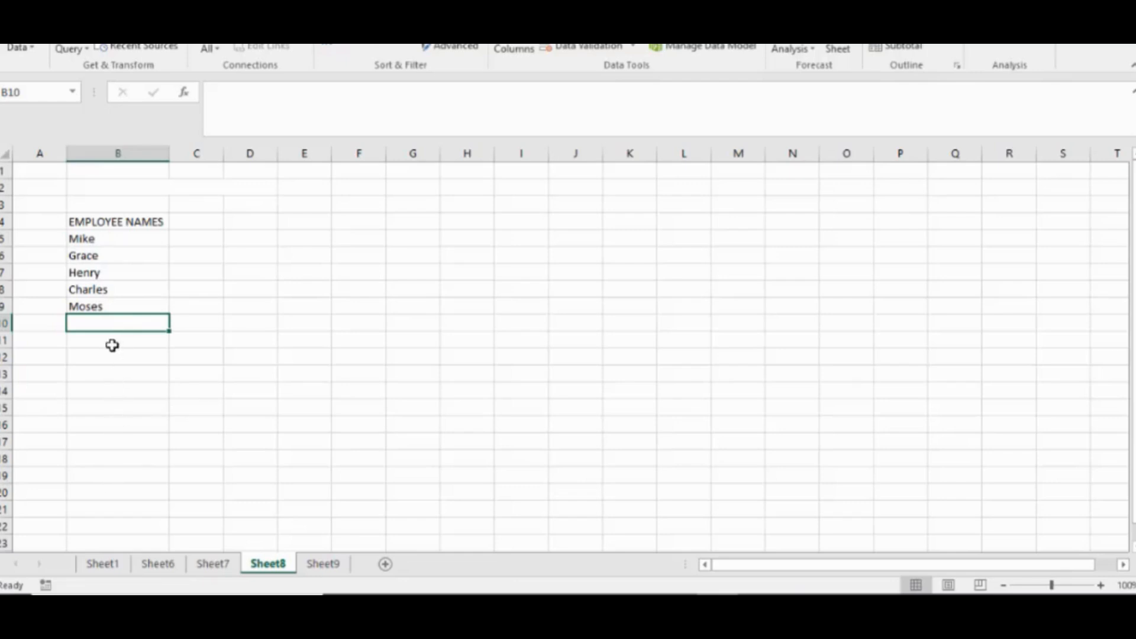
type("jos")
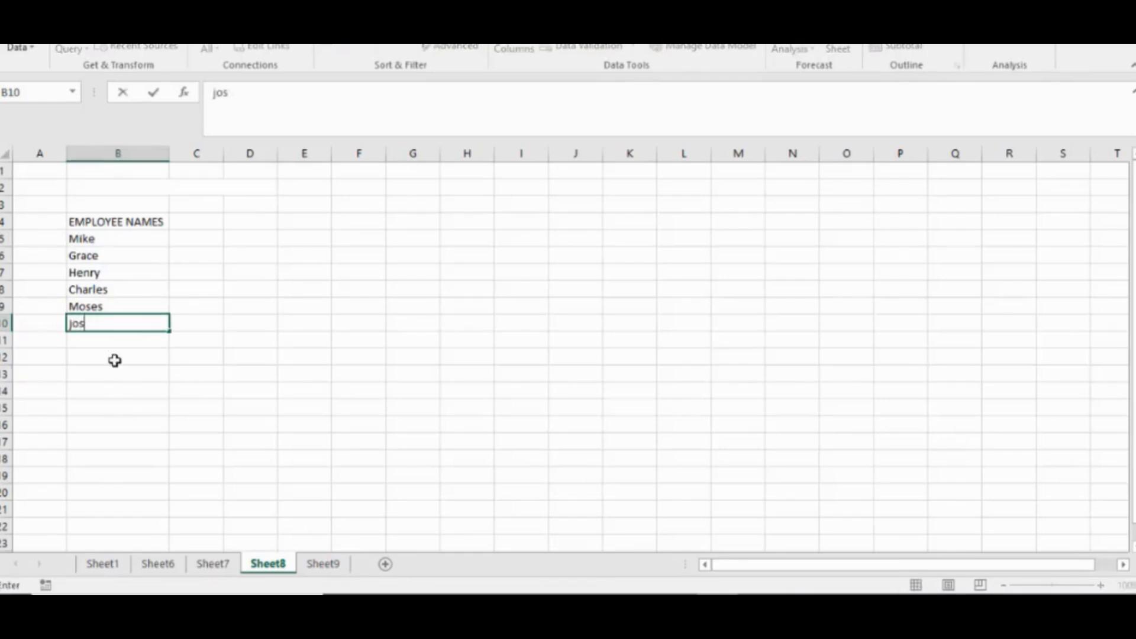
key("BackSpace")
key("BackSpace")
key("BackSpace")
type("Joseph")
key("BackSpace")
key("BackSpace")
key("BackSpace")
key("BackSpace")
type("seph")
key("ctrl+Return")
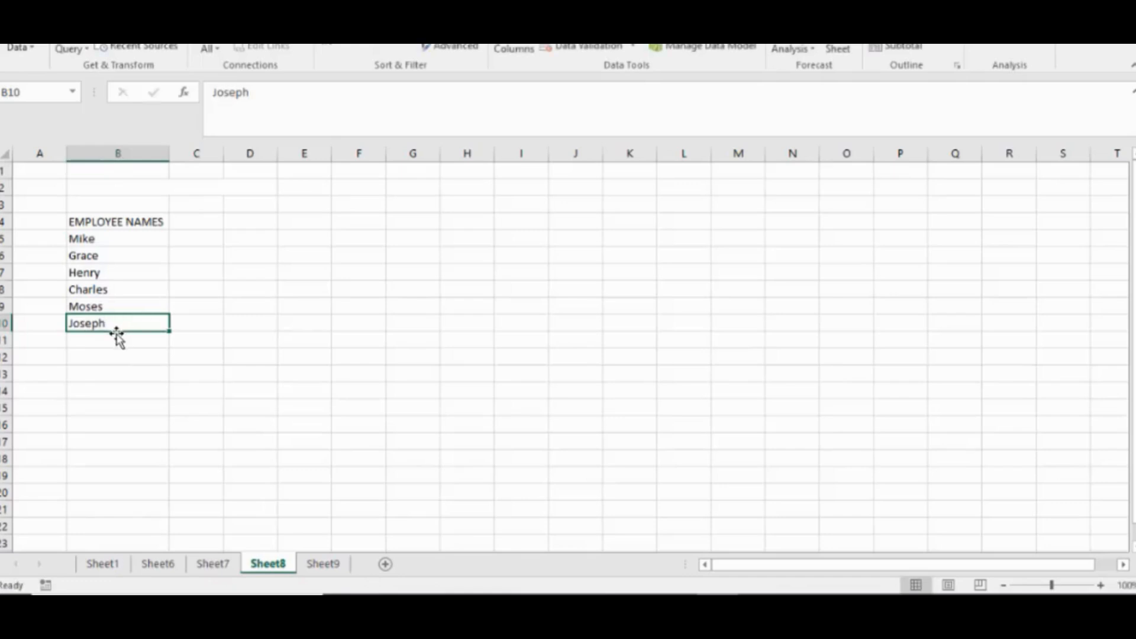
Step: Enter a seventh employee's first name in B11, at the end of the EMPLOYEE NAMES list
left_click(95, 337)
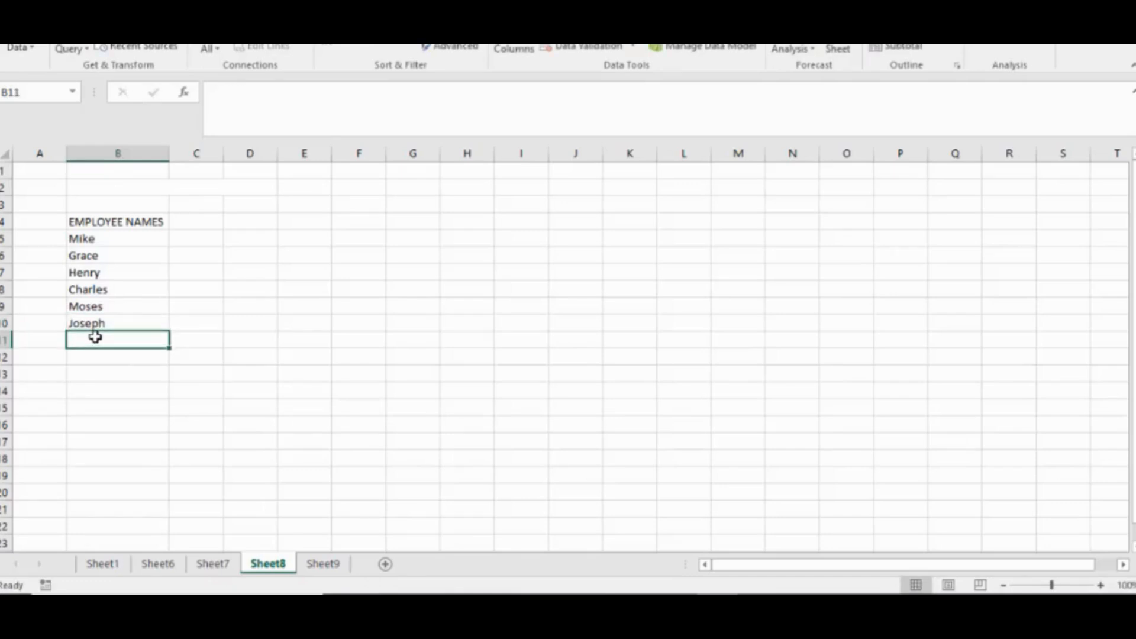
type("M")
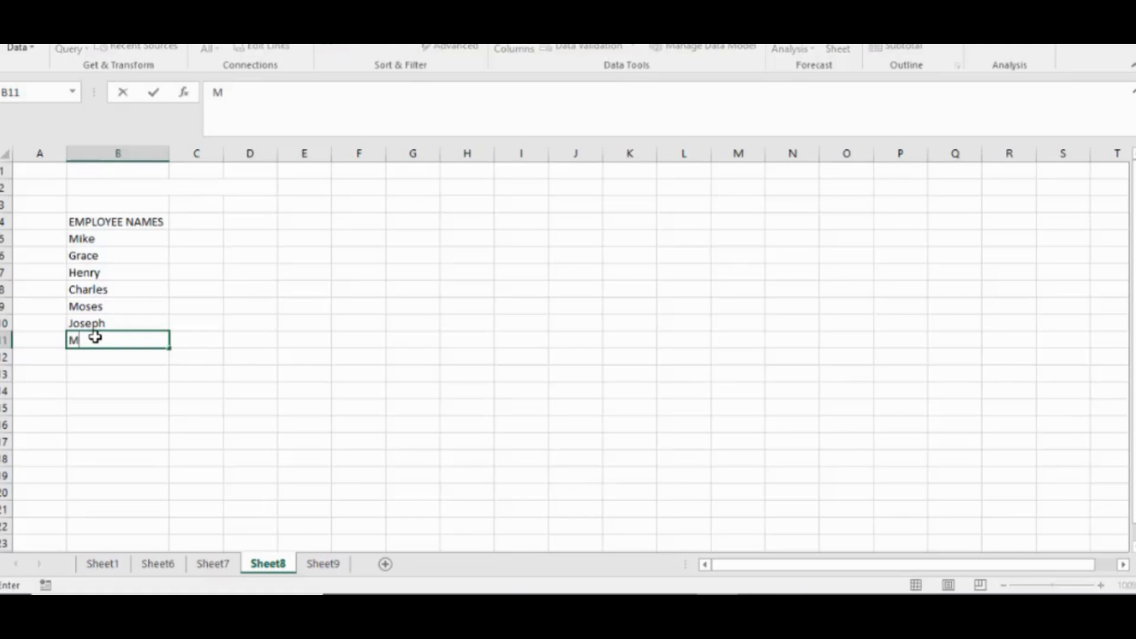
type("agaret")
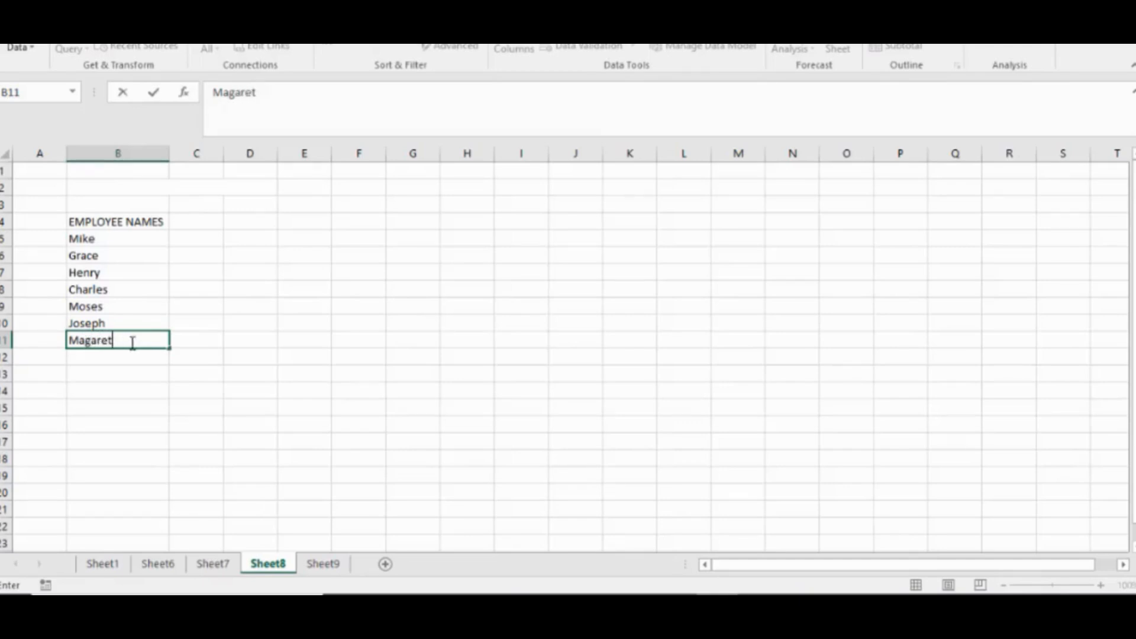
Step: On Sheet9, choose the seventh listed employee for B8 and the sixth listed employee for B9 from their dropdowns
left_click(311, 562)
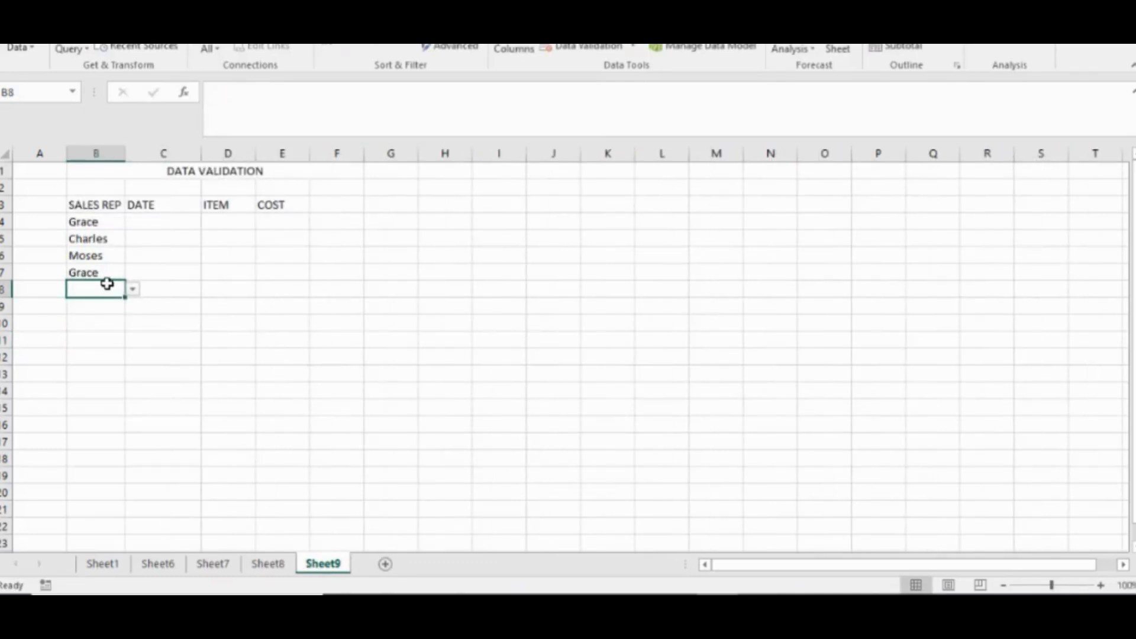
left_click(132, 289)
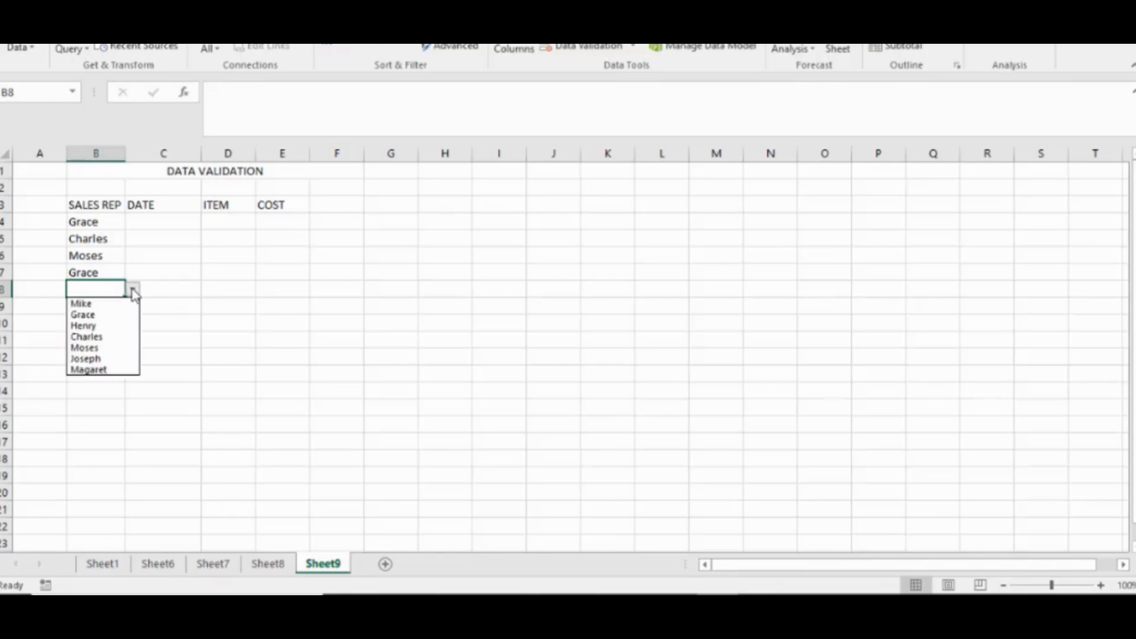
left_click(95, 370)
left_click(83, 305)
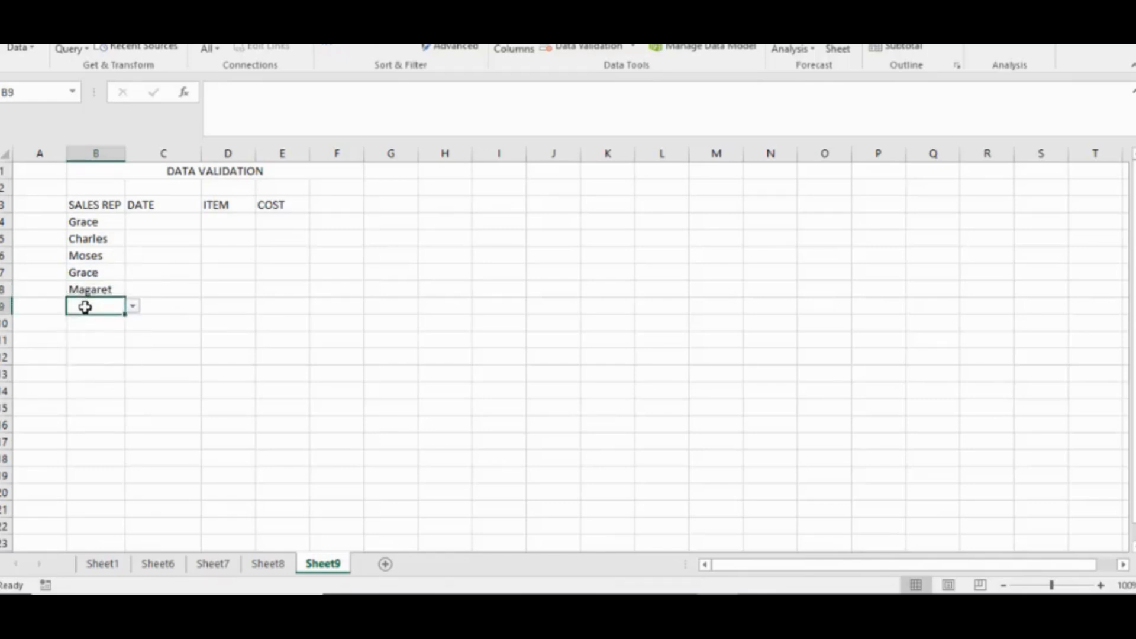
left_click(139, 305)
left_click(113, 305)
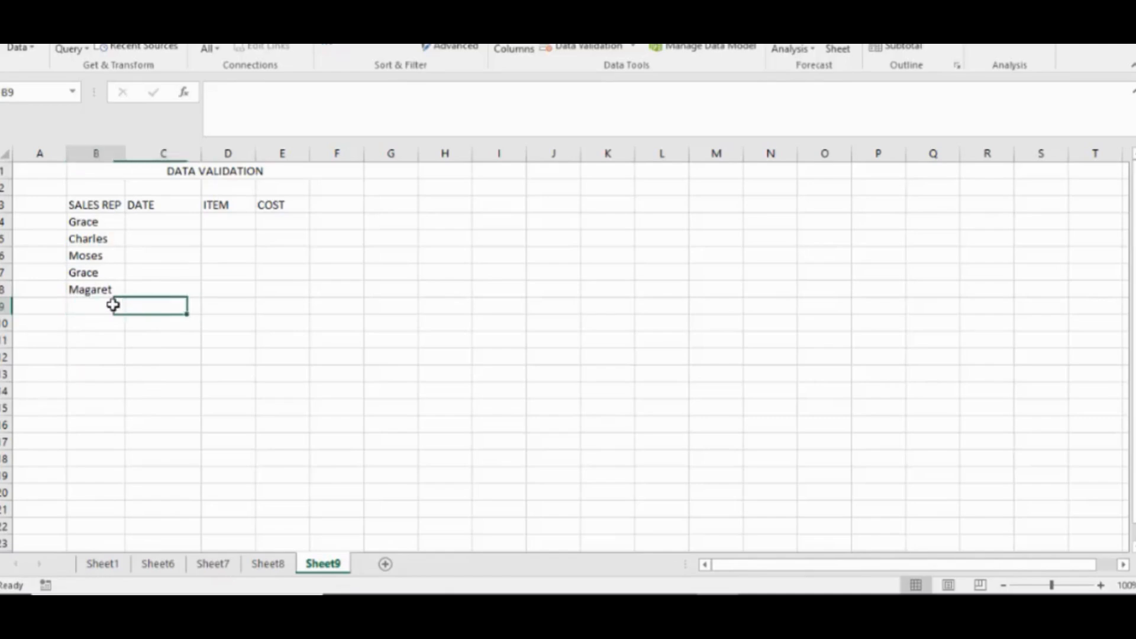
left_click(133, 306)
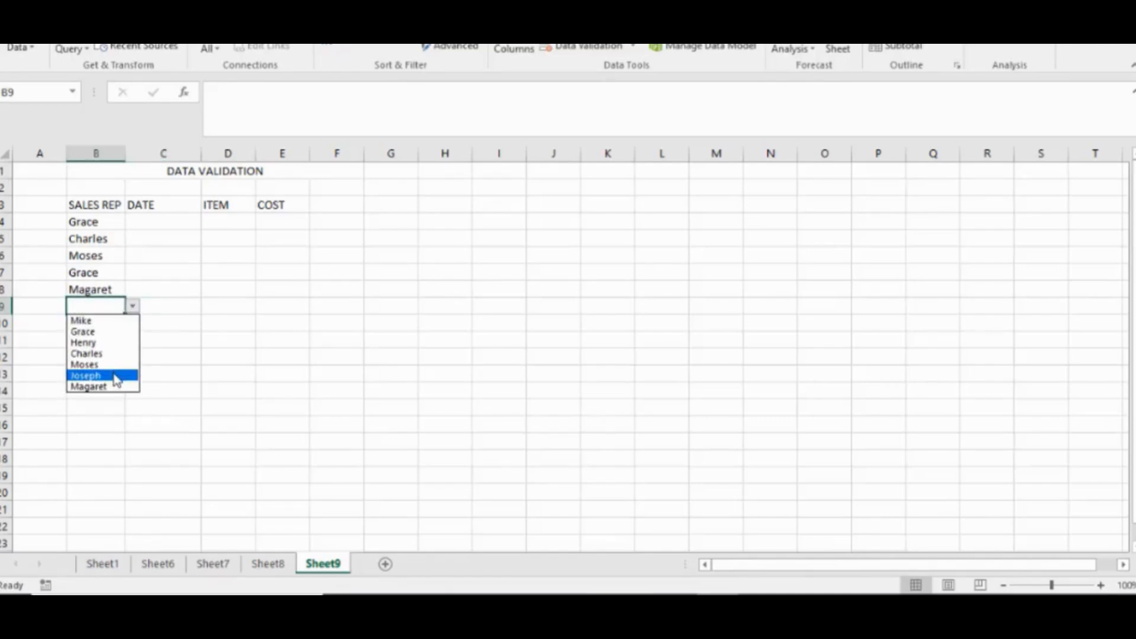
left_click(116, 376)
left_click(94, 328)
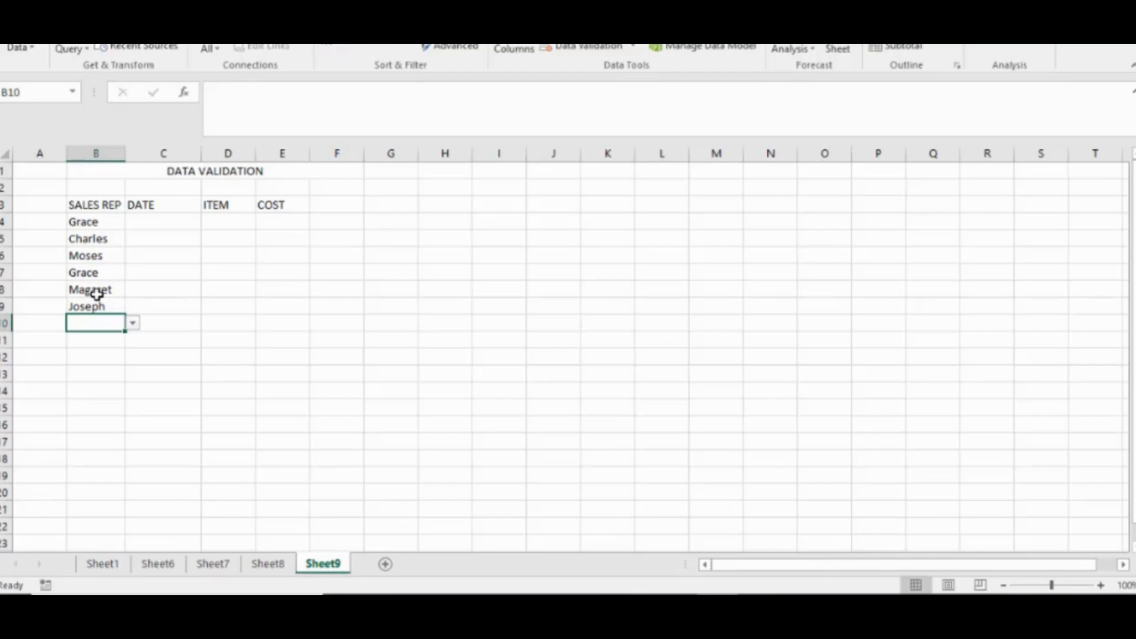
key("ctrl+End")
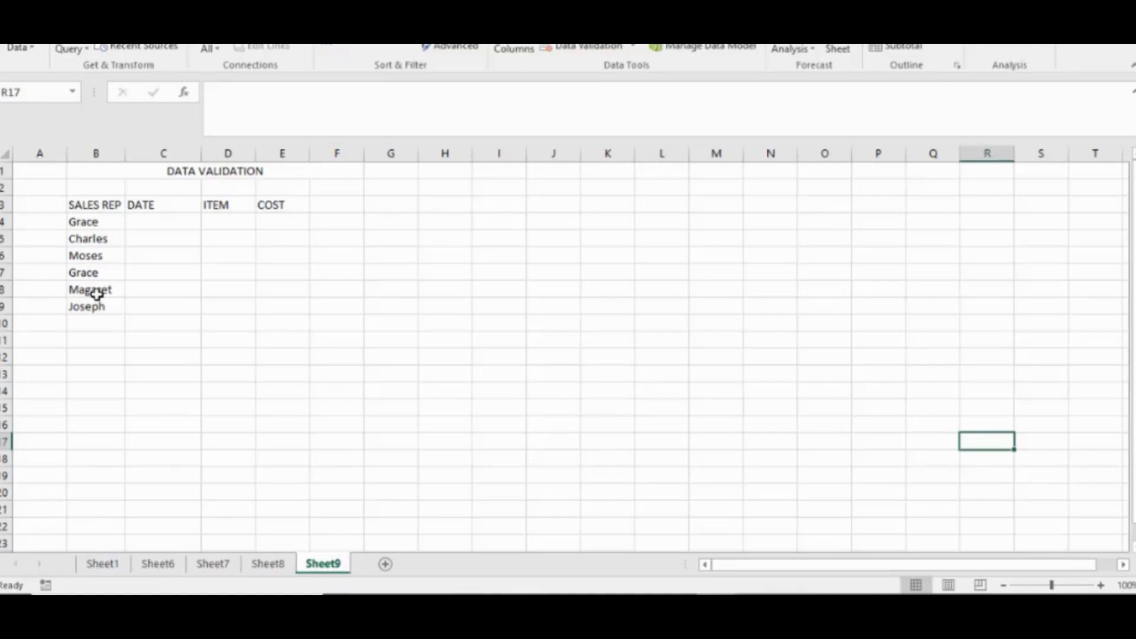
left_click(105, 566)
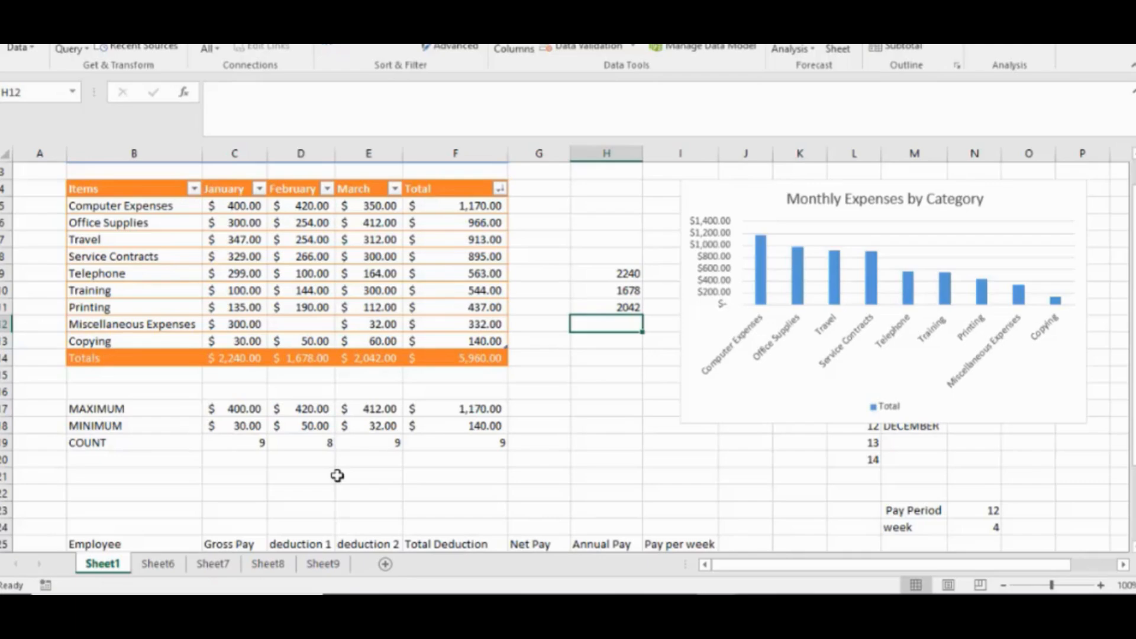
left_click(323, 564)
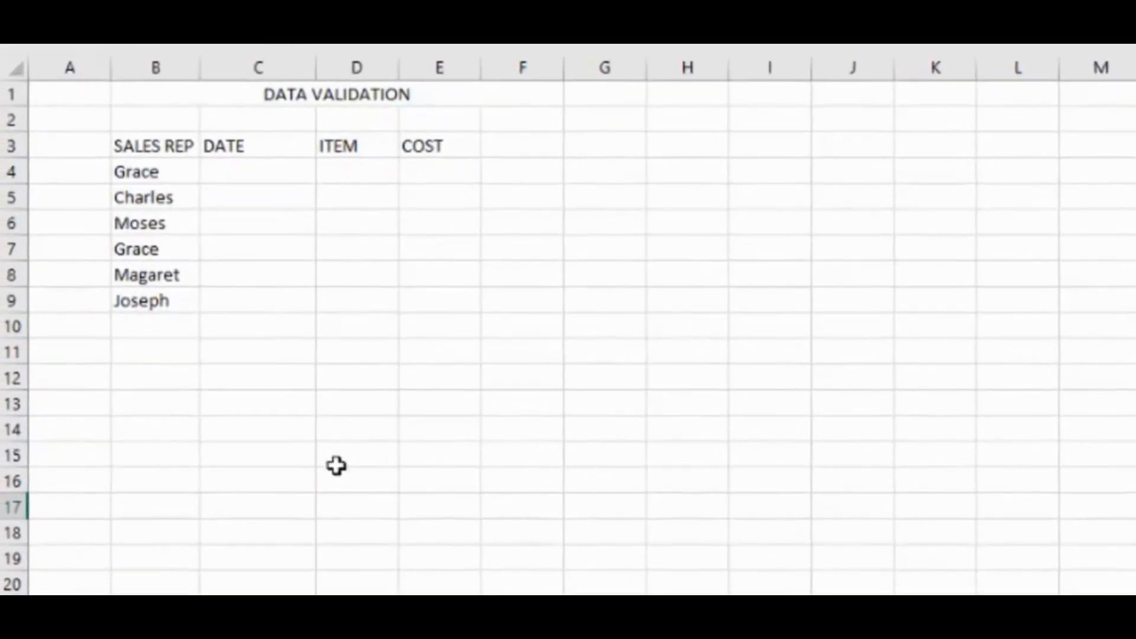
left_click(158, 192)
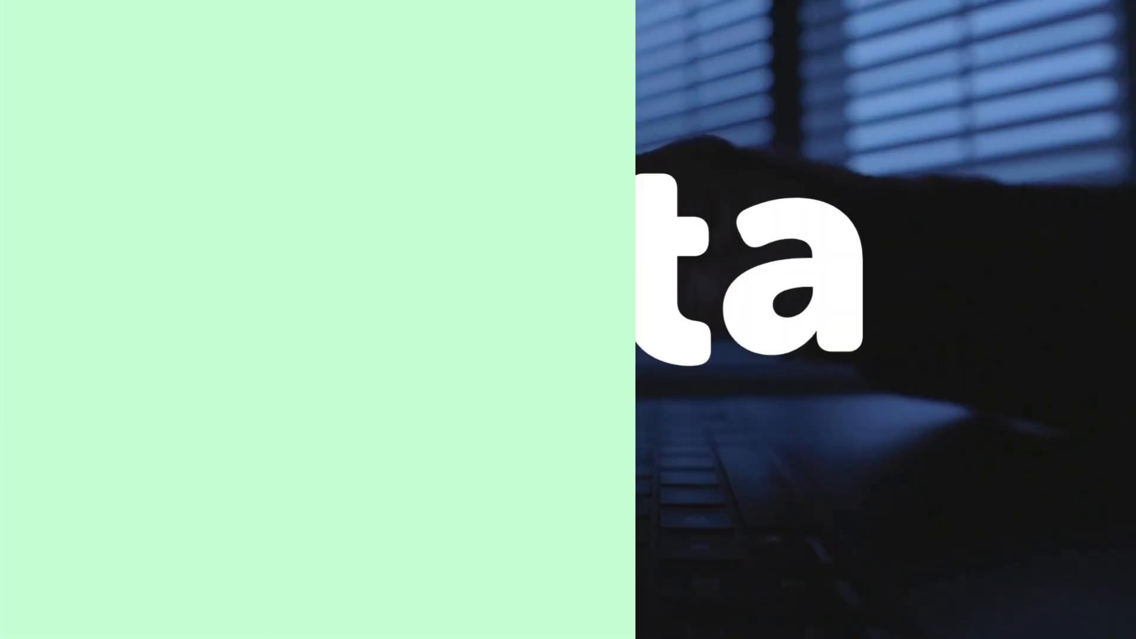